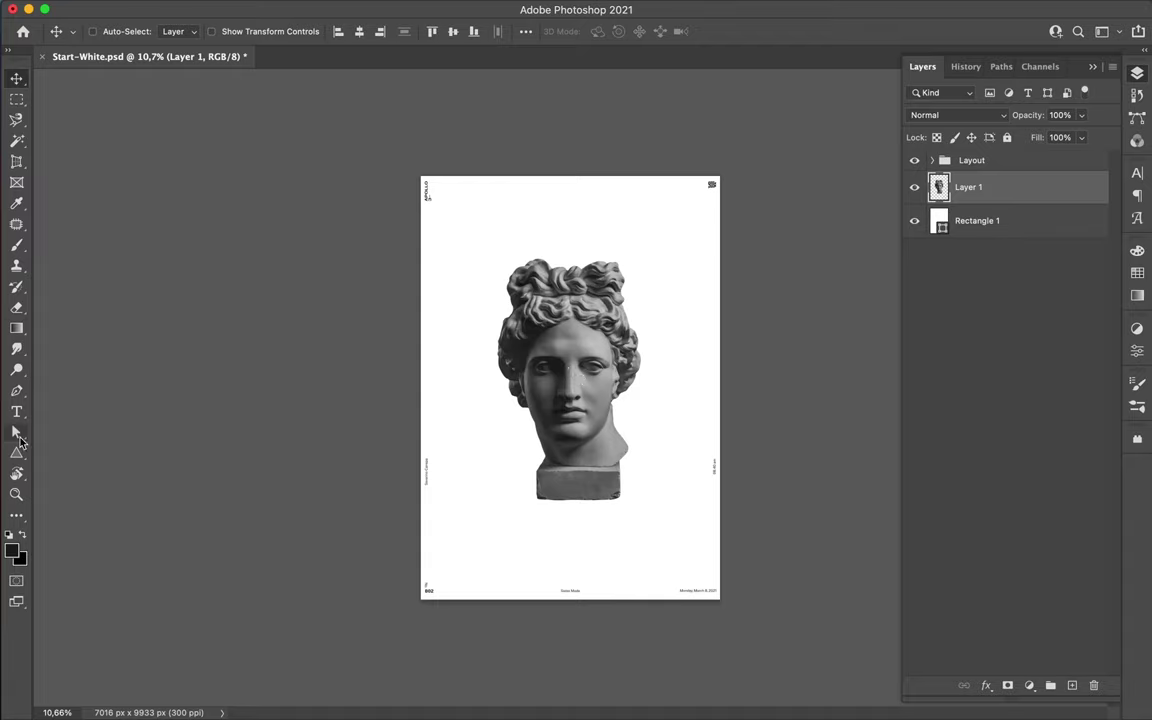
# Fill the triangle red and enlarge it to about 110%.
pyautogui.click(236, 30)
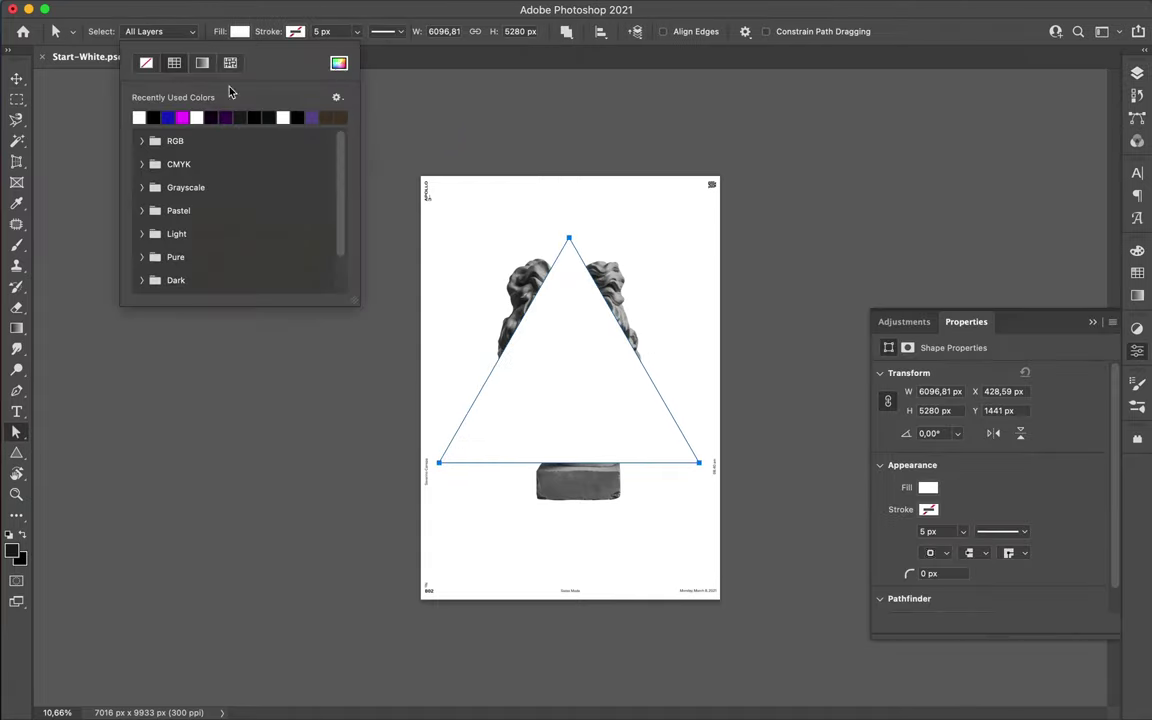
pyautogui.click(141, 116)
pyautogui.press('v')
pyautogui.click(1141, 93)
pyautogui.hotkey('ctrl', 't')
pyautogui.moveTo(571, 213); pyautogui.dragTo(571, 222)
pyautogui.press('Return')
pyautogui.click(586, 342)
# Move the flipped, upside-down triangle copy into place over the bust.
pyautogui.scroll(2, 586, 342)
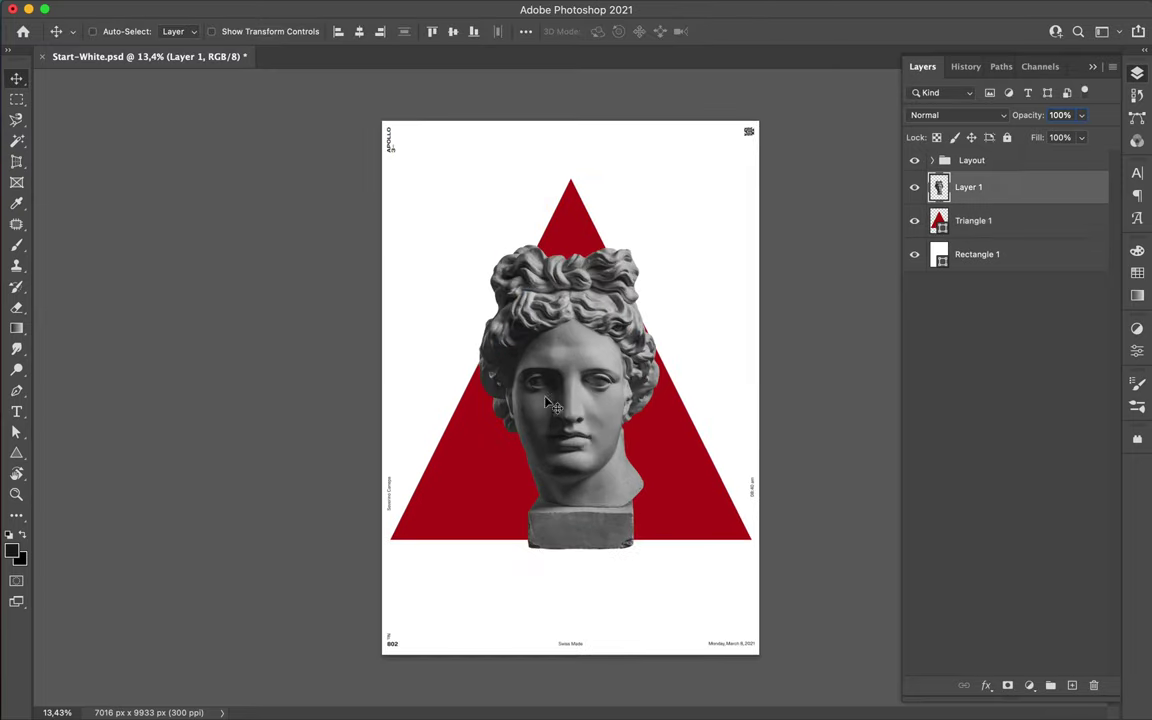
pyautogui.moveTo(732, 429)
pyautogui.mouseDown()
pyautogui.moveTo(661, 251)
pyautogui.moveTo(661, 261)
pyautogui.moveTo(676, 250)
pyautogui.mouseUp()
pyautogui.press('Return')
pyautogui.click(973, 200)
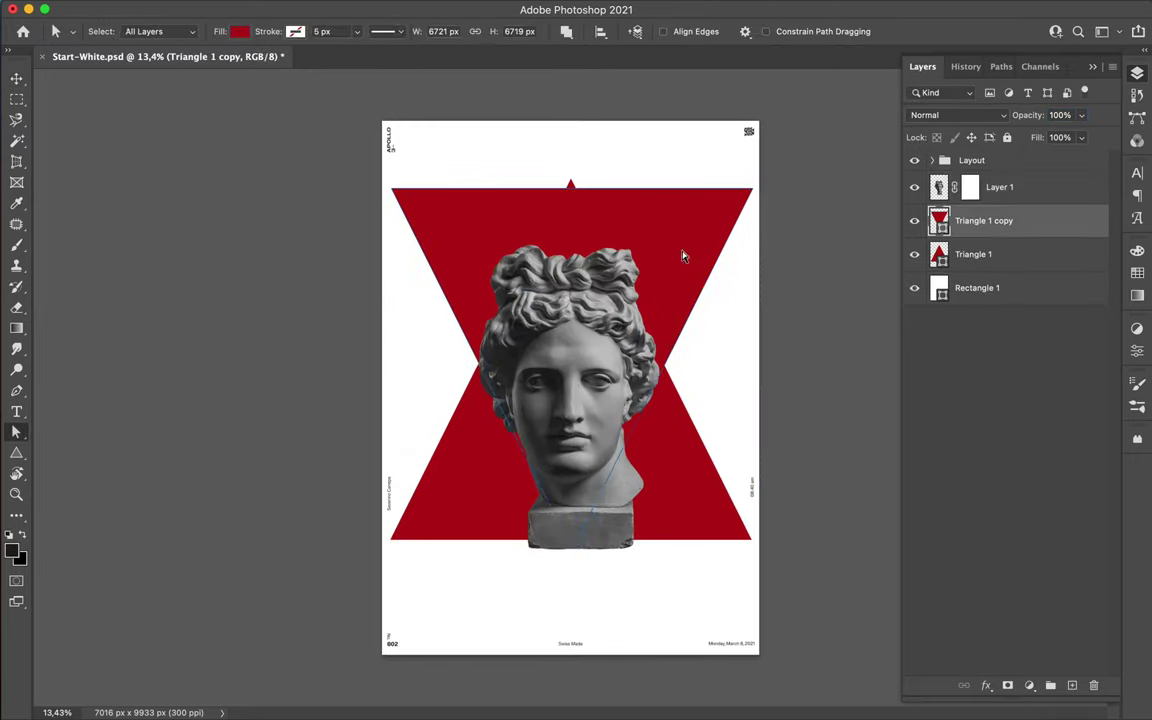
# Mask the bust to the inverted-triangle V shape and hide the upside-down copy.
pyautogui.click(970, 188)
pyautogui.press('b')
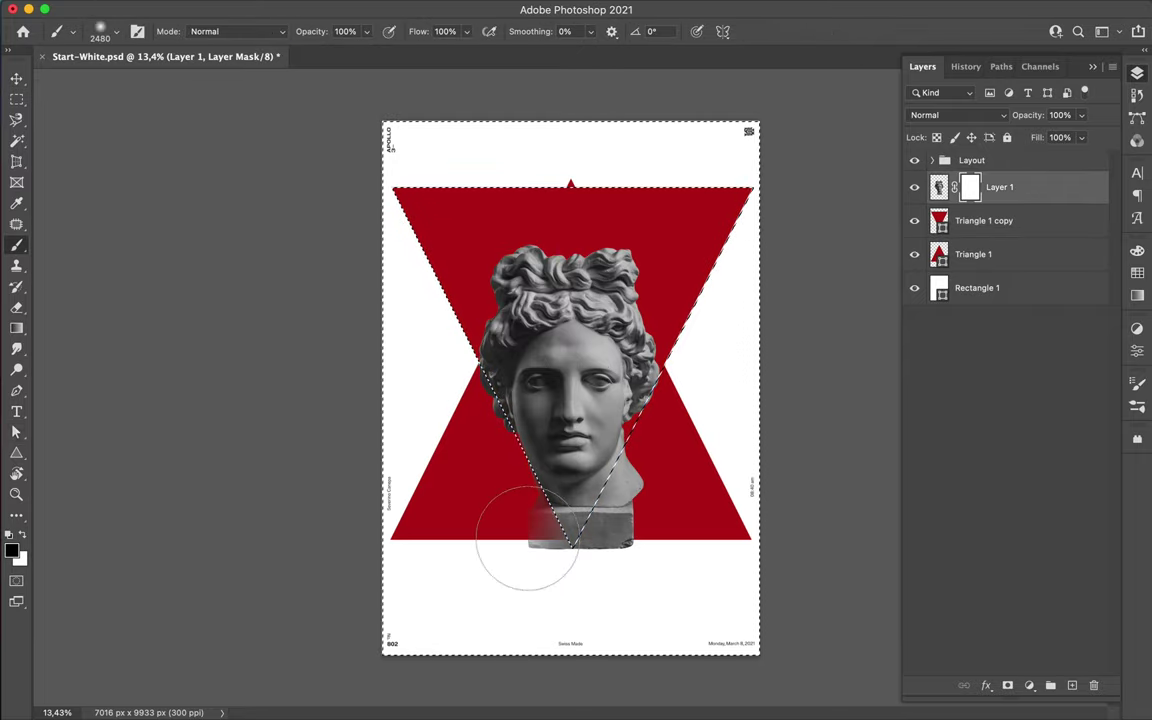
pyautogui.hotkey('alt', 'BackSpace')
pyautogui.hotkey('ctrl', 'd')
pyautogui.press('m')
pyautogui.click(914, 221)
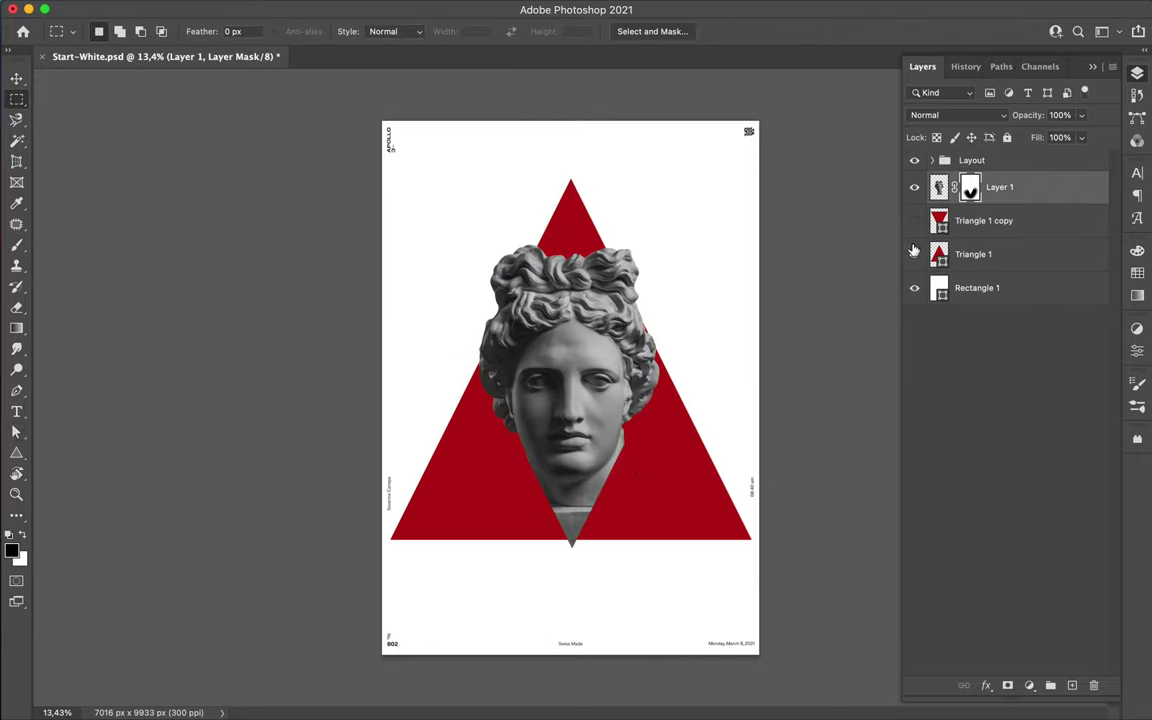
# Enlarge the bust over the red triangle with Free Transform.
pyautogui.hotkey('ctrl', 't')
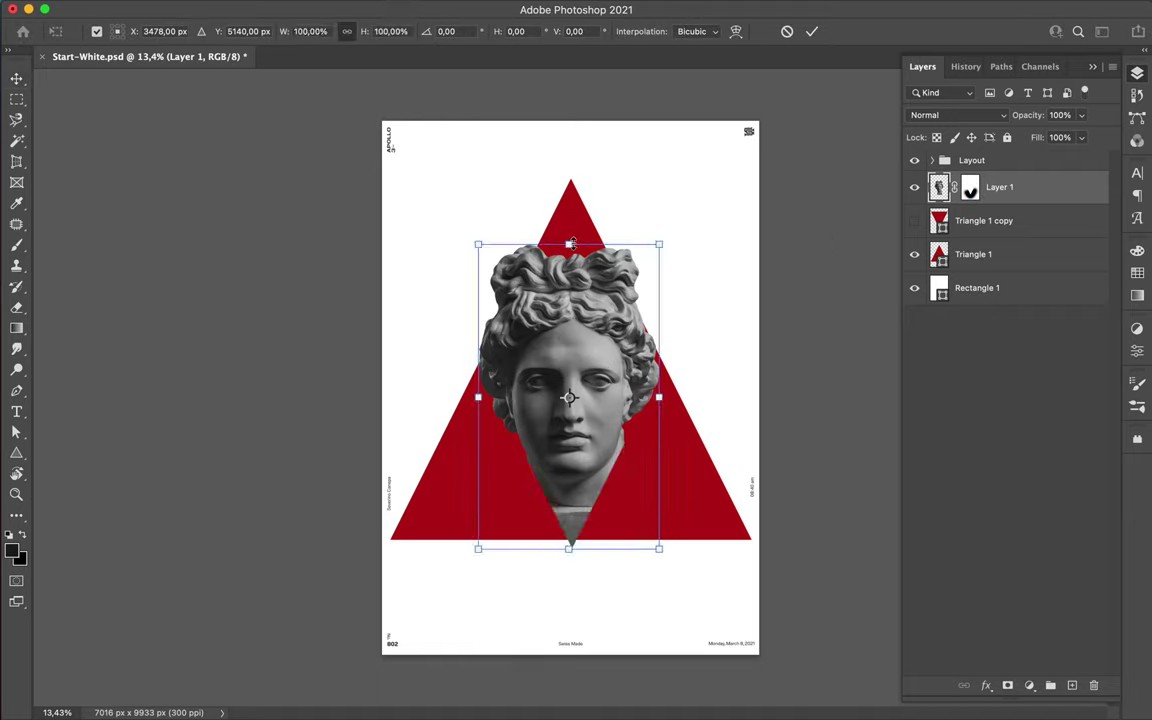
pyautogui.moveTo(661, 244); pyautogui.dragTo(674, 224)
pyautogui.press('Return')
# Draw a white box with a 35 px red outline, bold its HERE label, and drag a copy over the mouth.
pyautogui.click(178, 31)
pyautogui.moveTo(440, 262); pyautogui.dragTo(528, 293)
pyautogui.write('25')
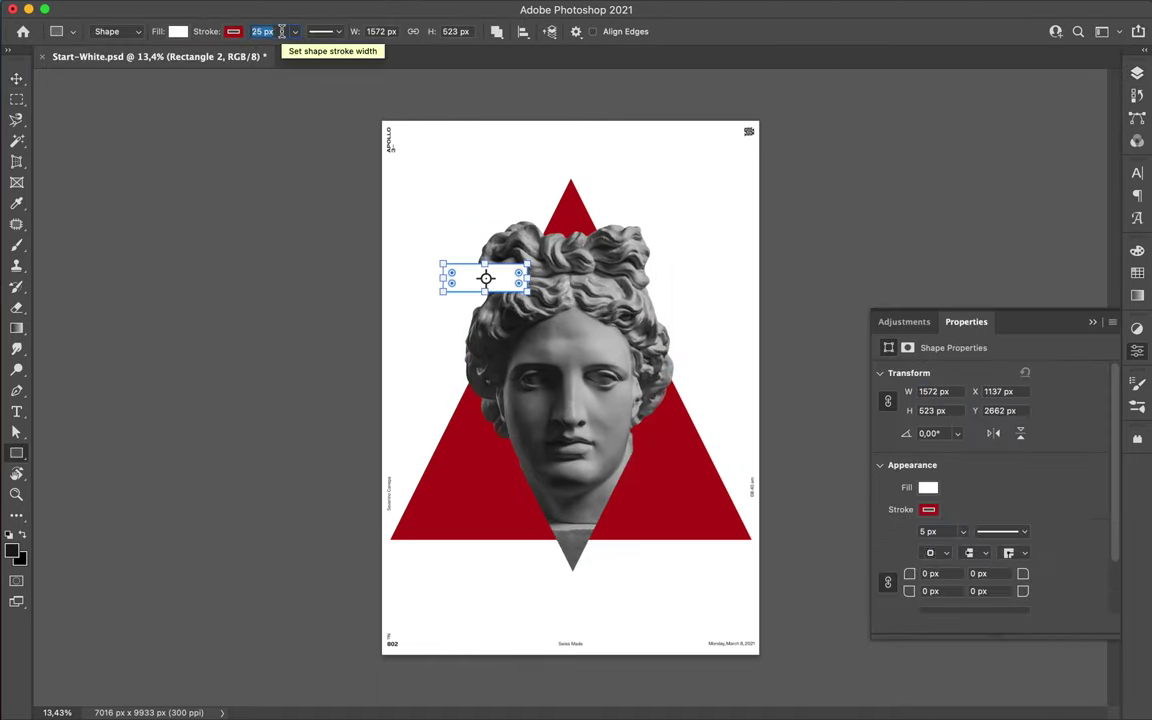
pyautogui.write('35')
pyautogui.press('Return')
pyautogui.press('a')
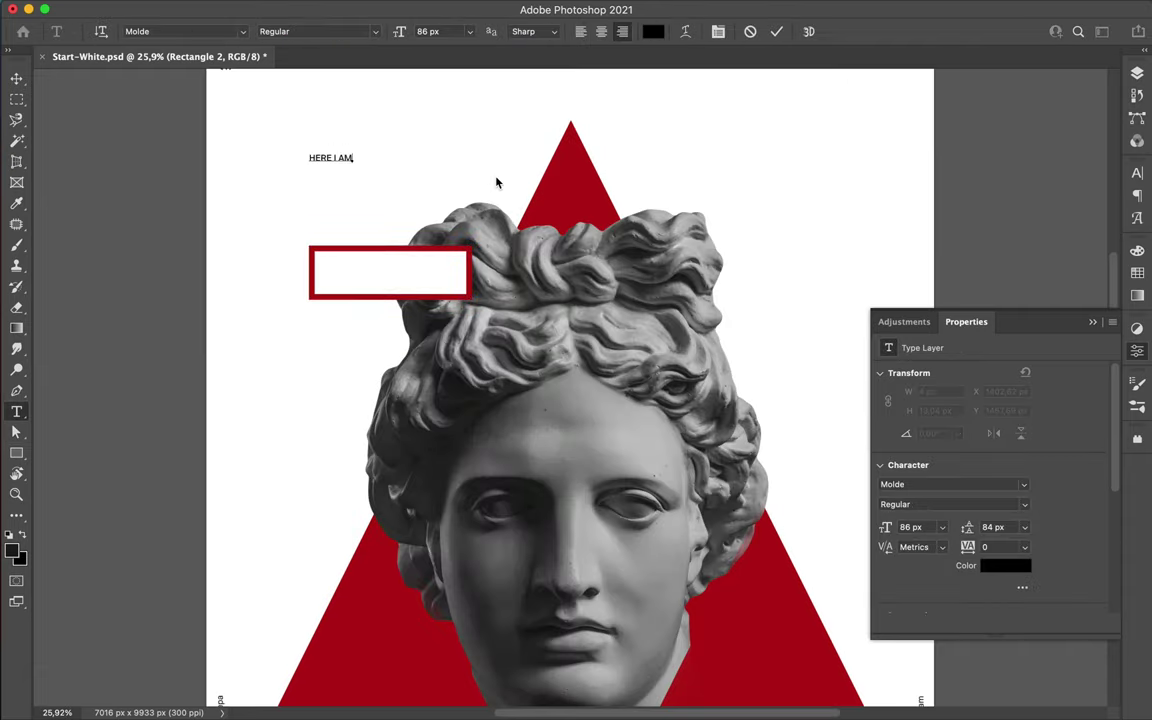
pyautogui.click(1028, 282)
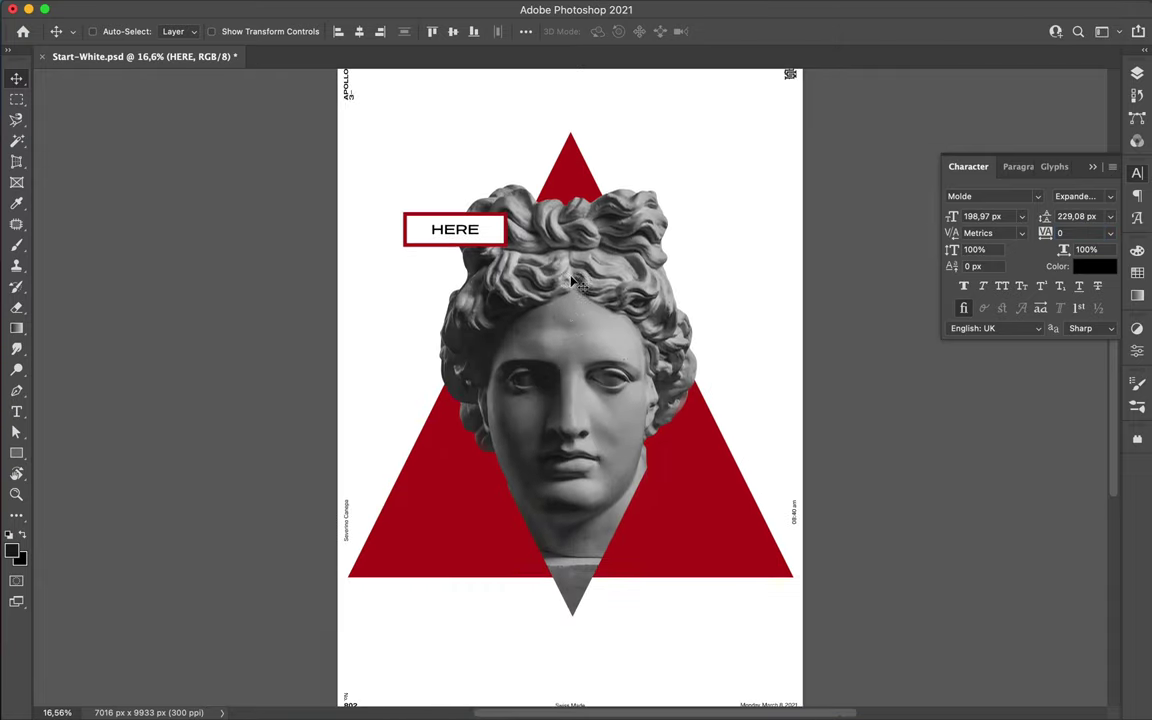
pyautogui.moveTo(573, 329); pyautogui.dragTo(615, 505)
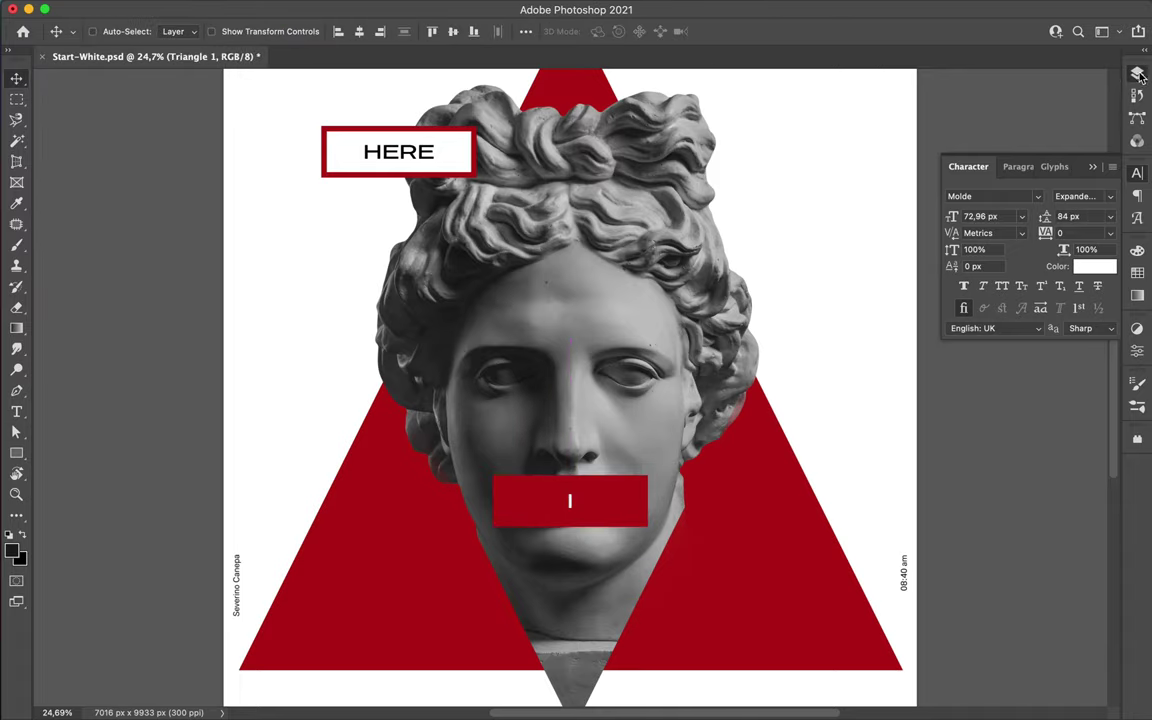
# Duplicate the HERE box, move it to the bottom right, and relabel it AM.
pyautogui.click(1136, 73)
pyautogui.moveTo(592, 375); pyautogui.dragTo(568, 473)
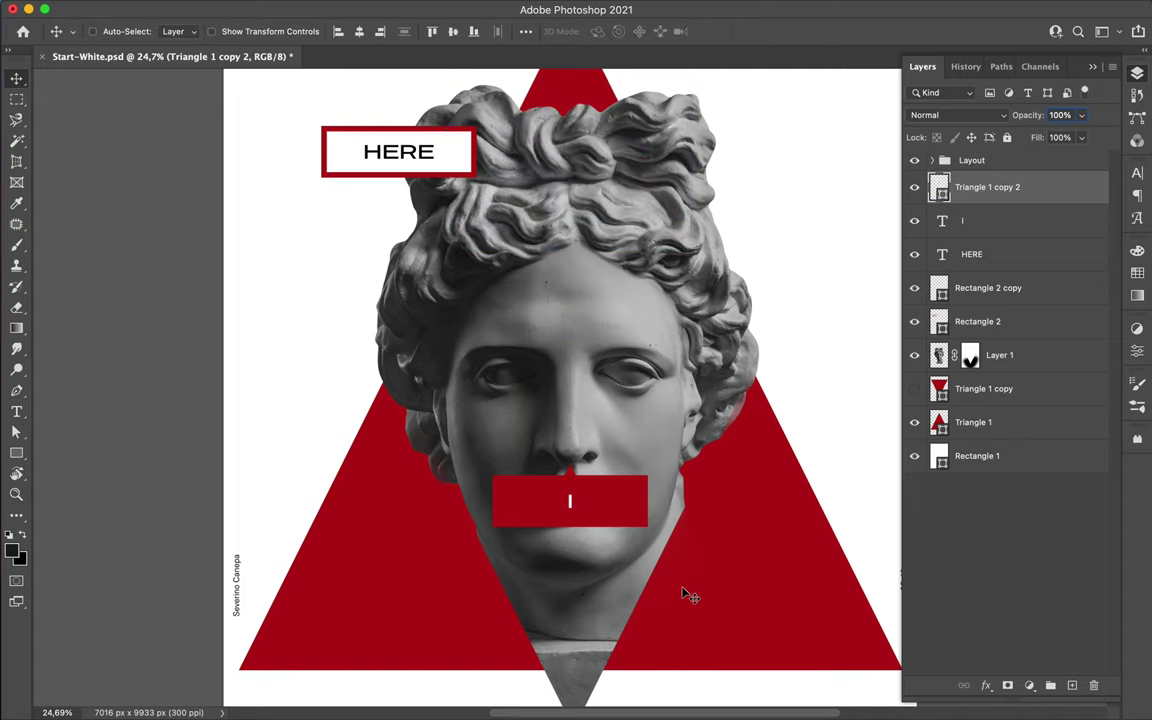
pyautogui.hotkey('ctrl', '0')
pyautogui.moveTo(475, 206)
pyautogui.mouseDown()
pyautogui.moveTo(772, 607)
pyautogui.moveTo(765, 620)
pyautogui.moveTo(469, 216)
pyautogui.mouseUp()
pyautogui.doubleClick(736, 618)
pyautogui.write('AM')
pyautogui.press('Escape')
pyautogui.click(790, 628)
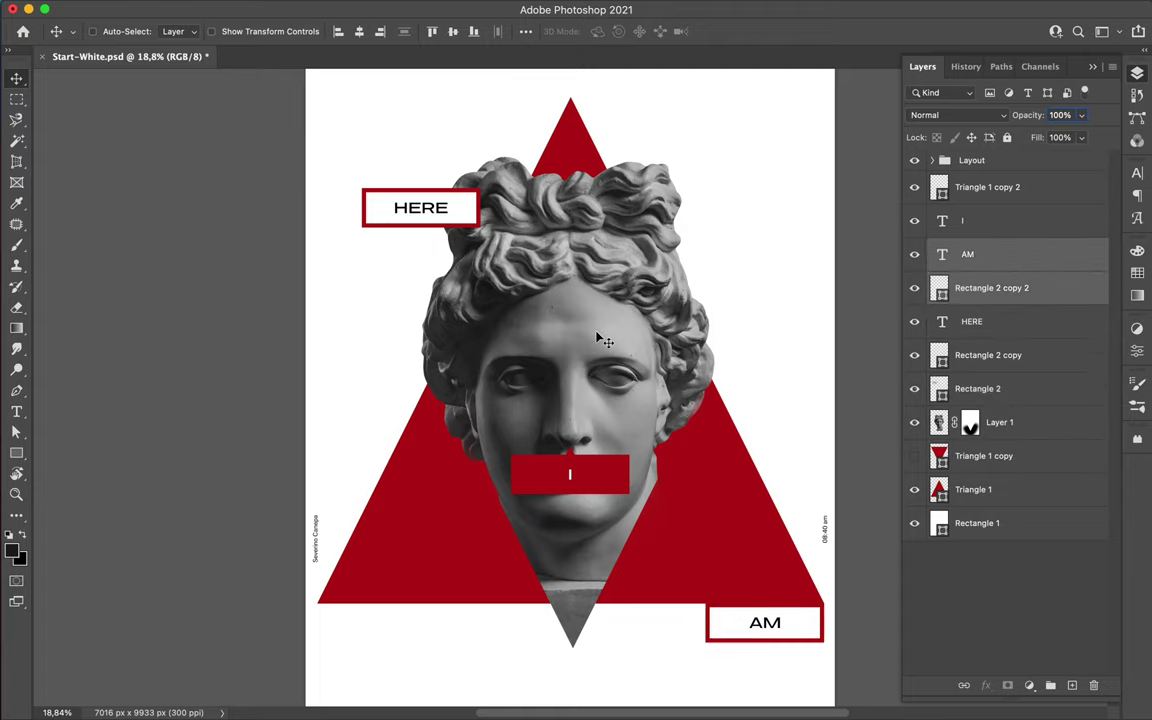
# Draw an outline rectangle to the left of the I bar.
pyautogui.scroll(1, 568, 389)
pyautogui.press('u')
pyautogui.moveTo(447, 398); pyautogui.dragTo(495, 520)
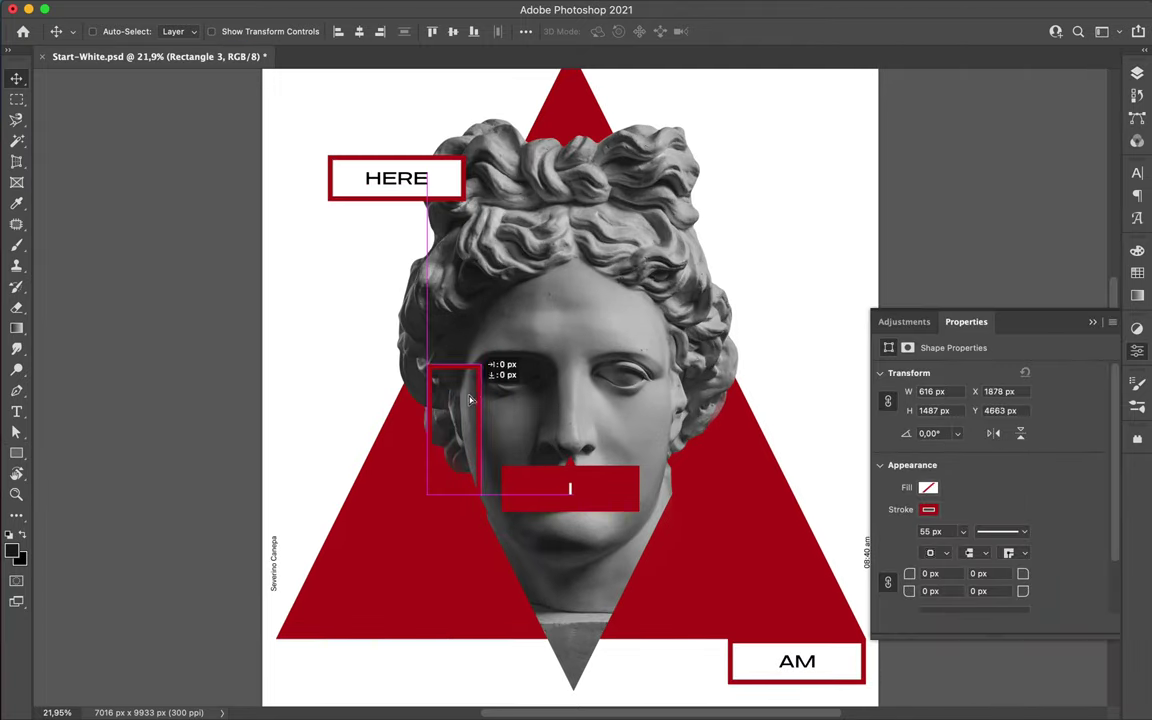
# Place a copy of the outline rectangle right of the face and touch up the bust mask.
pyautogui.moveTo(705, 463); pyautogui.dragTo(705, 383)
pyautogui.press('F7')
pyautogui.click(969, 489)
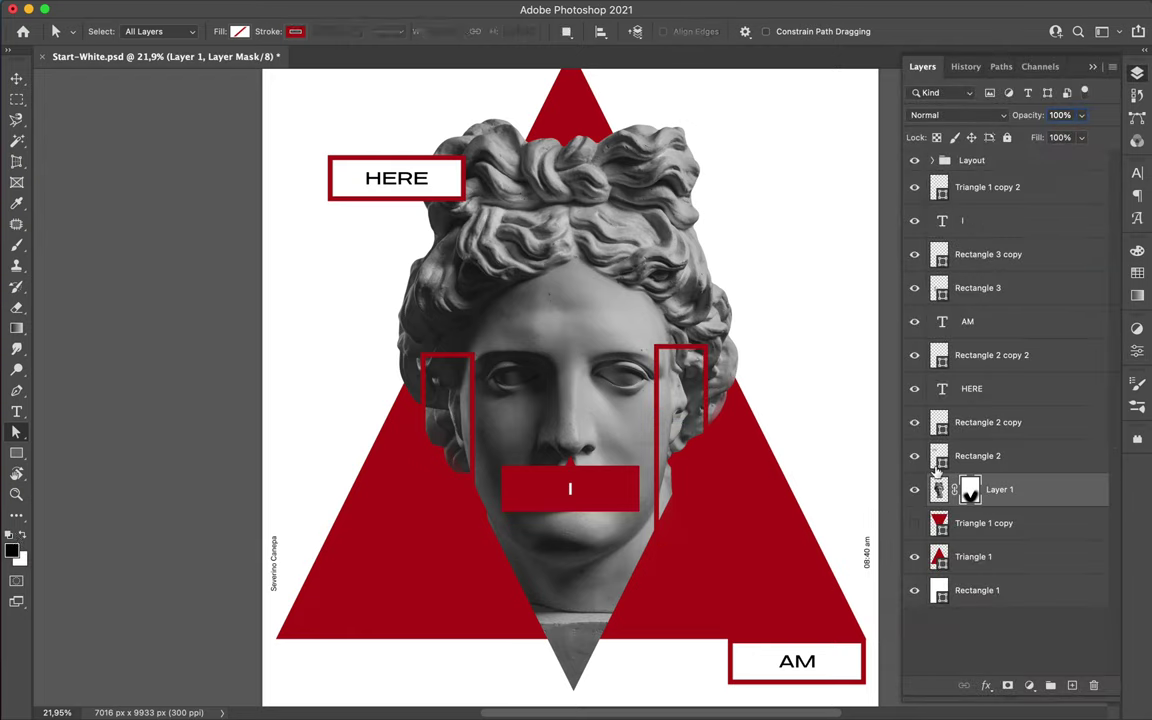
pyautogui.press('b')
pyautogui.rightClick(640, 230)
pyautogui.press('Escape')
# Move the right outline rectangle 60 px right and reshape it around the right eye.
pyautogui.press('v')
pyautogui.scroll(-1, 428, 421)
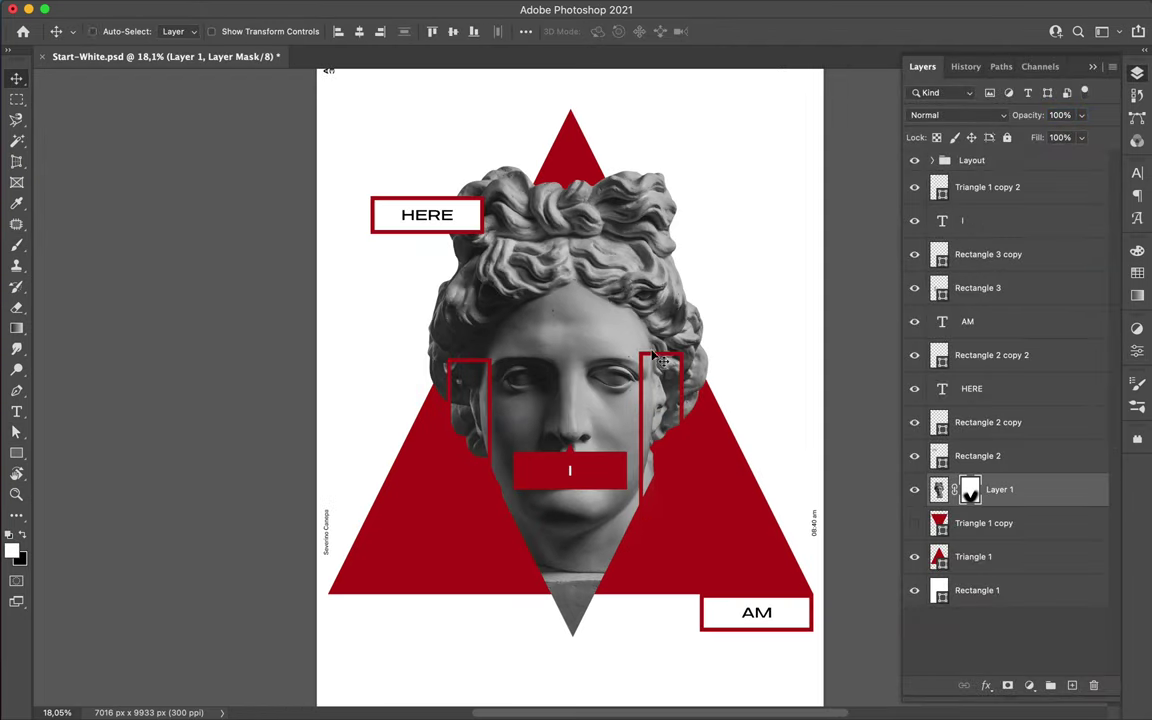
pyautogui.press('a')
pyautogui.click(683, 420)
pyautogui.keyDown('shift'); pyautogui.click(447, 400); pyautogui.keyUp('shift')
pyautogui.click(720, 217)
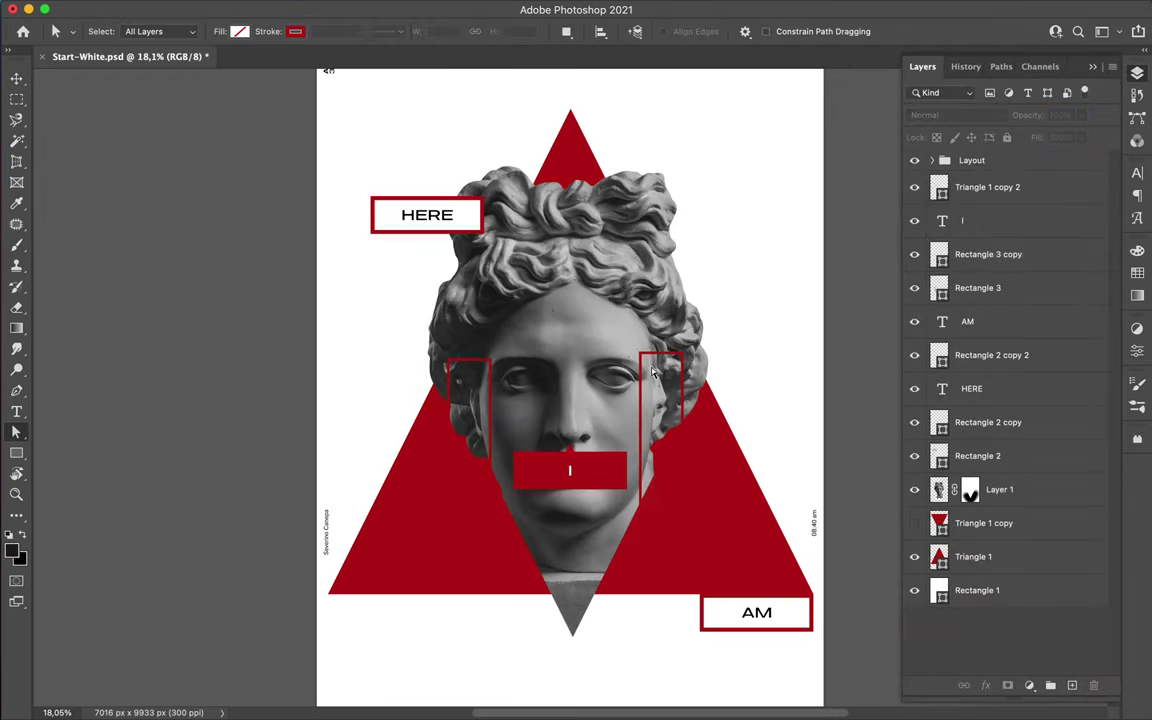
pyautogui.moveTo(652, 372); pyautogui.dragTo(695, 356)
pyautogui.moveTo(700, 535); pyautogui.dragTo(697, 440)
pyautogui.keyDown('shift'); pyautogui.click(640, 443); pyautogui.keyUp('shift')
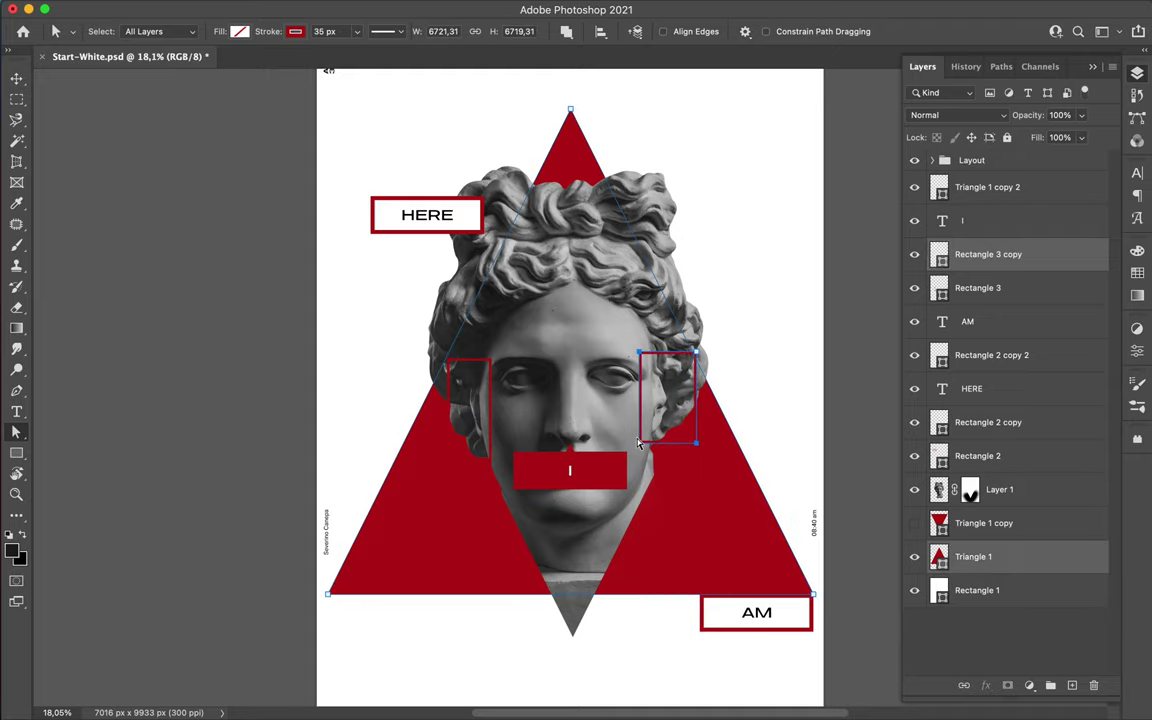
pyautogui.click(642, 446)
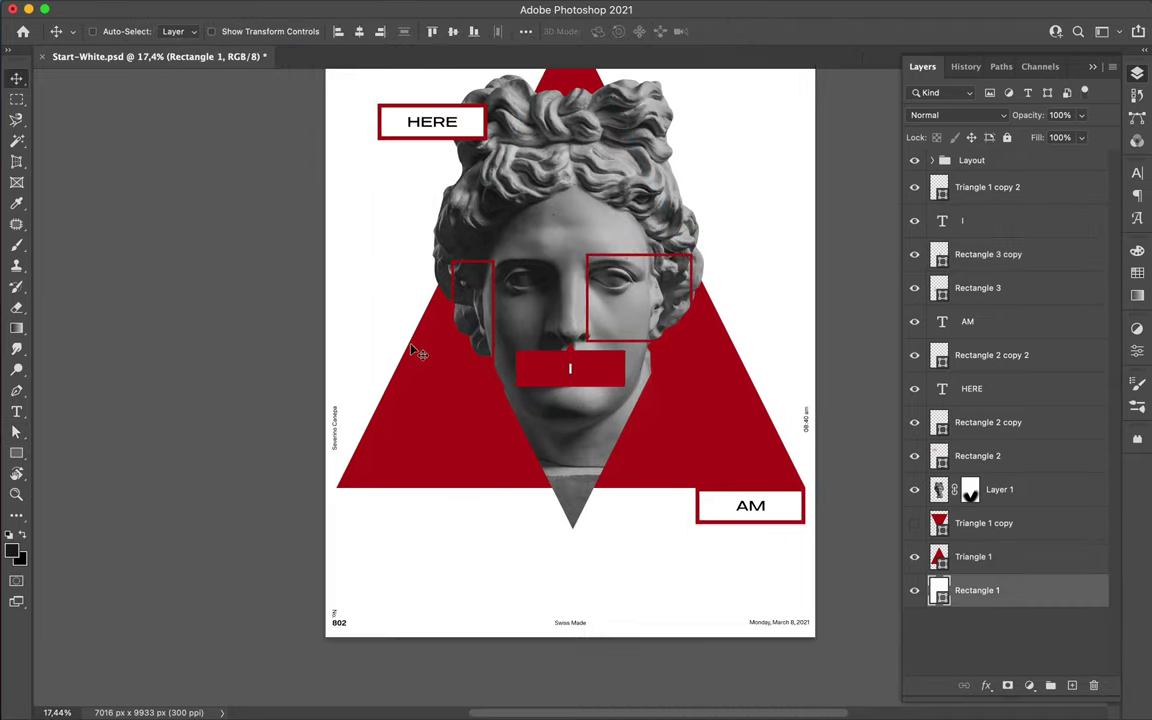
# Scale down a red triangle copy and shift the copies along the base into a stepped edge.
pyautogui.moveTo(585, 570); pyautogui.dragTo(440, 480)
pyautogui.press('Return')
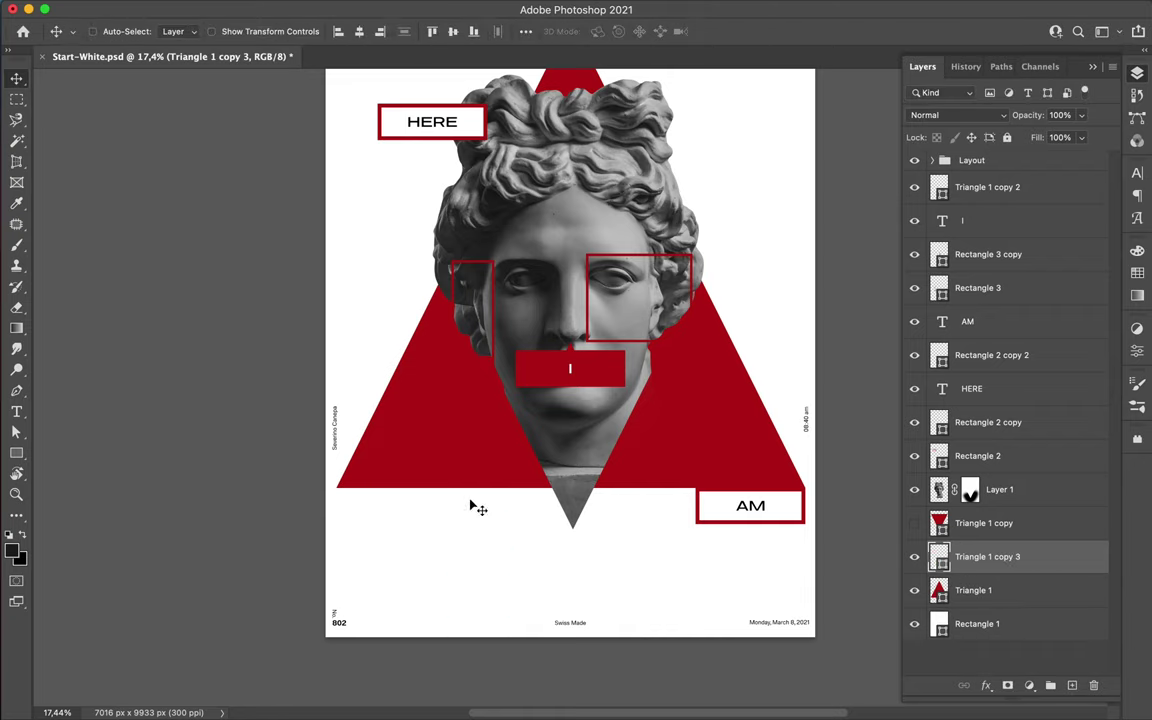
pyautogui.moveTo(390, 352)
pyautogui.mouseDown()
pyautogui.moveTo(425, 437)
pyautogui.moveTo(656, 463)
pyautogui.mouseUp()
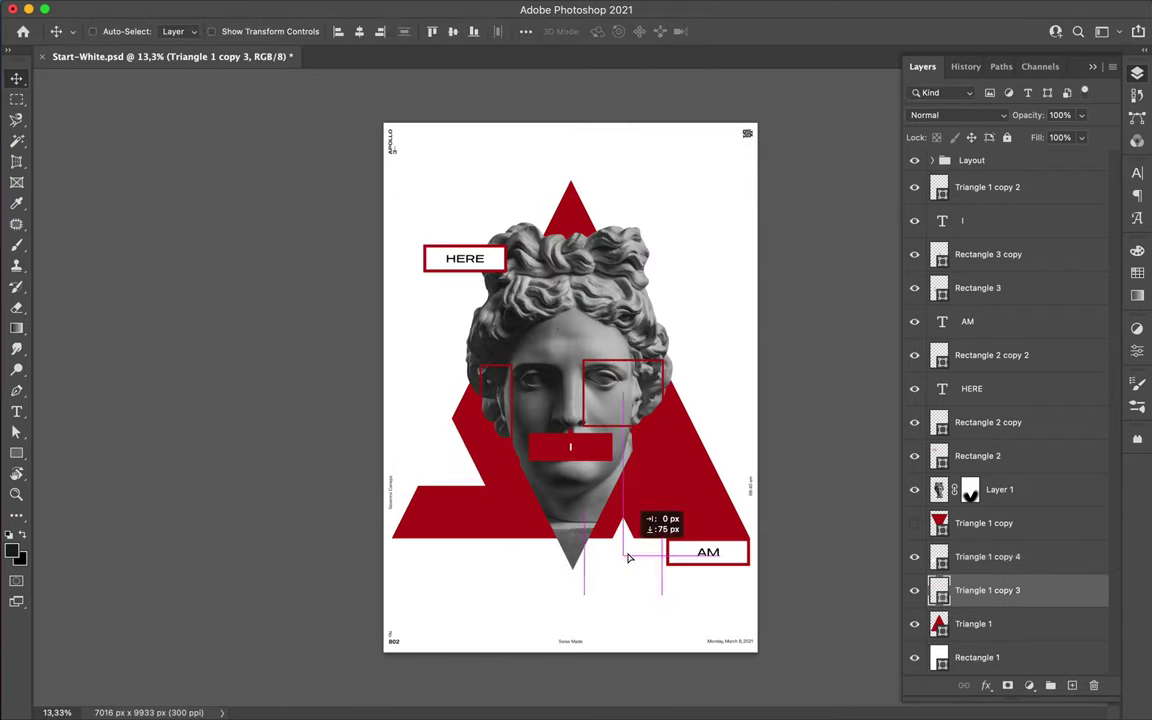
pyautogui.scroll(2, 684, 253)
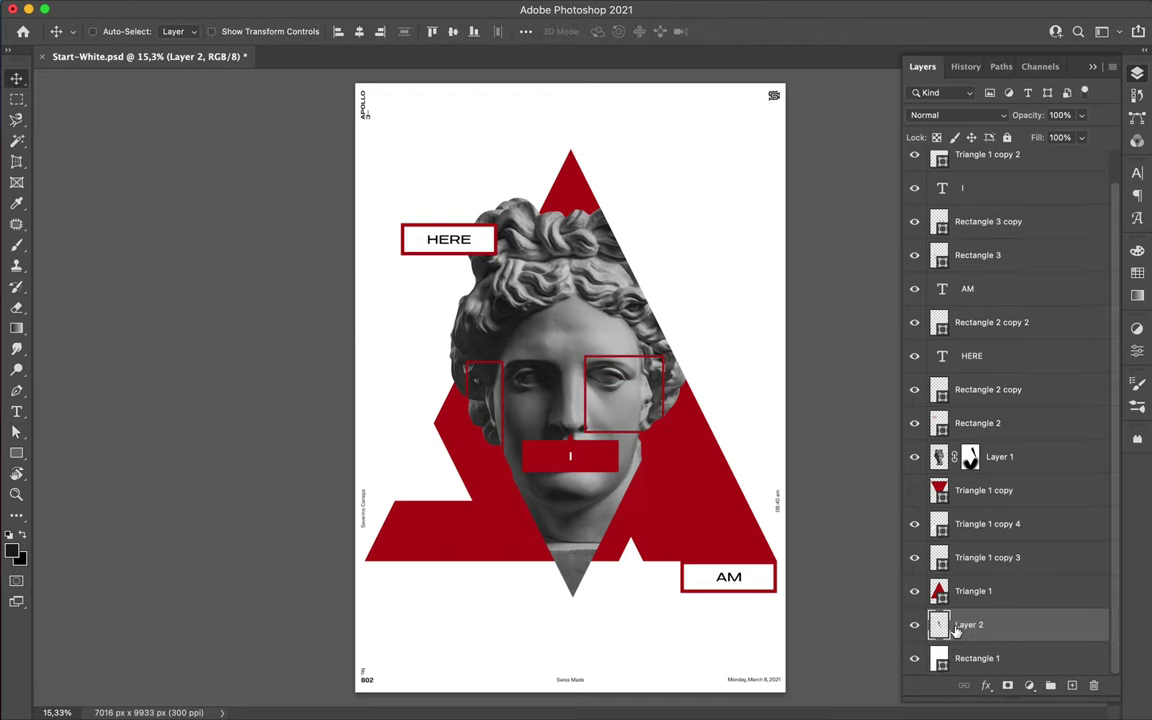
# Raise the bust copy in the layer stack and set HERE to Molde Expanded Bold.
pyautogui.moveTo(968, 625); pyautogui.dragTo(968, 224)
pyautogui.keyDown('ctrl'); pyautogui.click(940, 490); pyautogui.keyUp('ctrl')
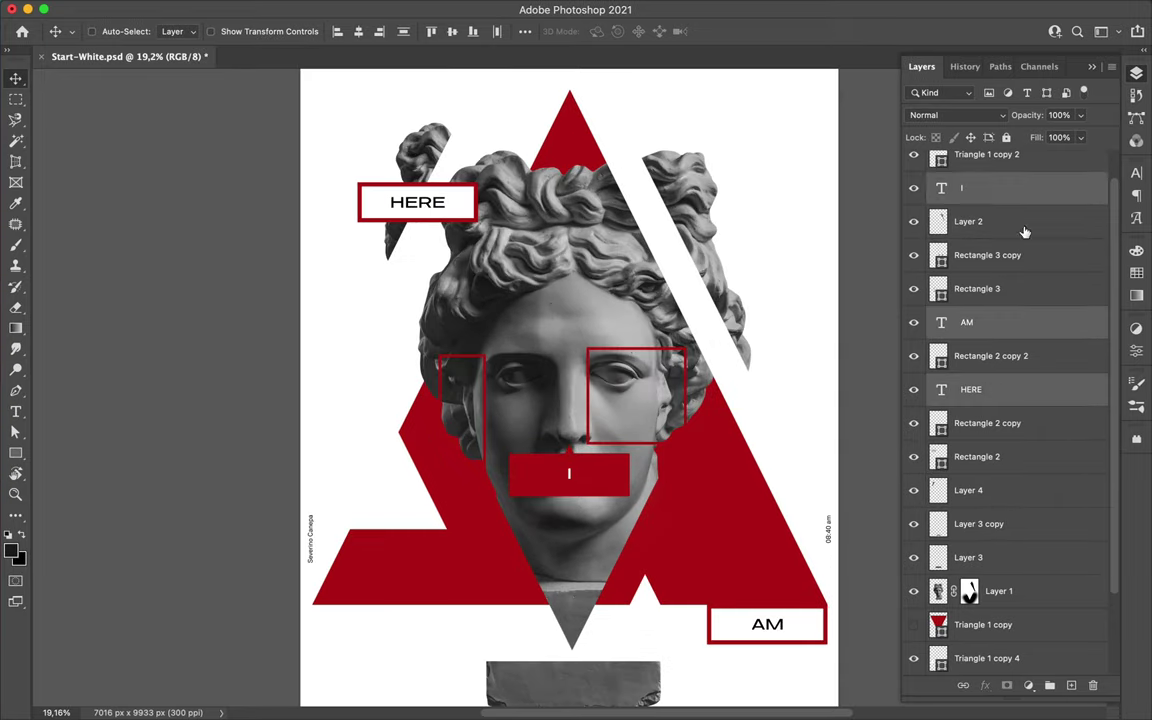
pyautogui.click(1100, 202)
# Narrow the HERE box around its label and select the AM box.
pyautogui.moveTo(381, 220); pyautogui.dragTo(424, 200)
pyautogui.click(525, 31)
pyautogui.click(731, 626)
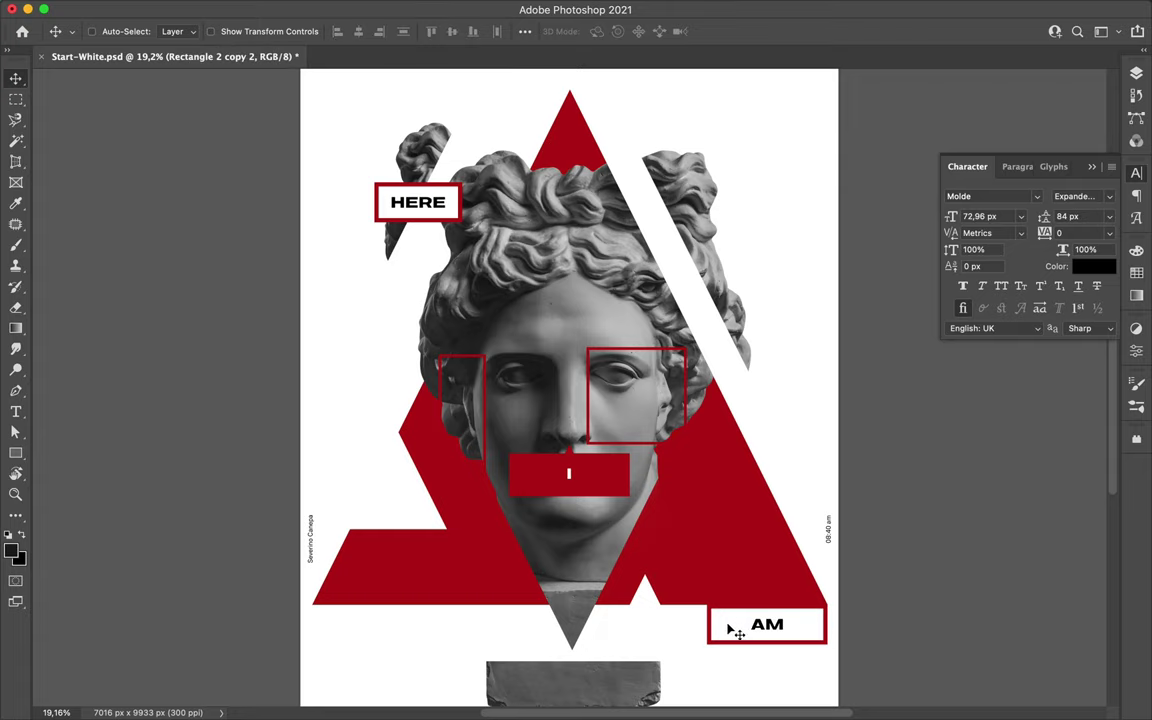
# Confirm the narrowed AM box and set it at the triangle's lower right corner.
pyautogui.press('Return')
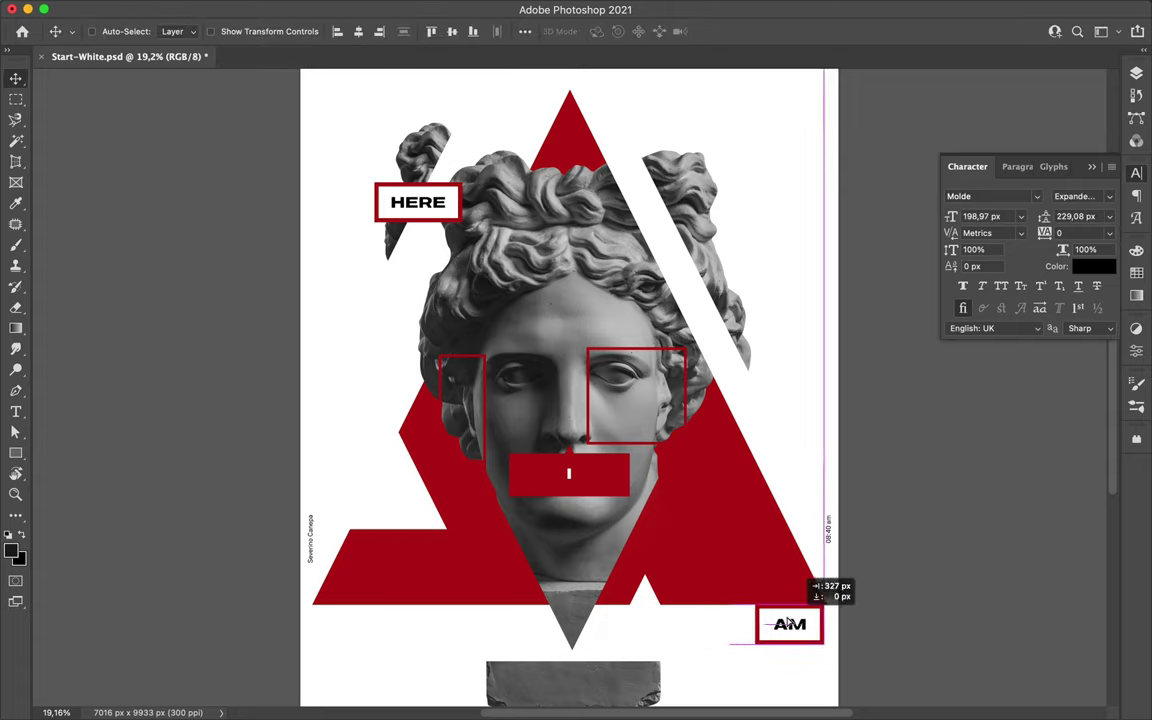
pyautogui.scroll(-5, 573, 485)
pyautogui.keyDown('ctrl'); pyautogui.click(598, 472); pyautogui.keyUp('ctrl')
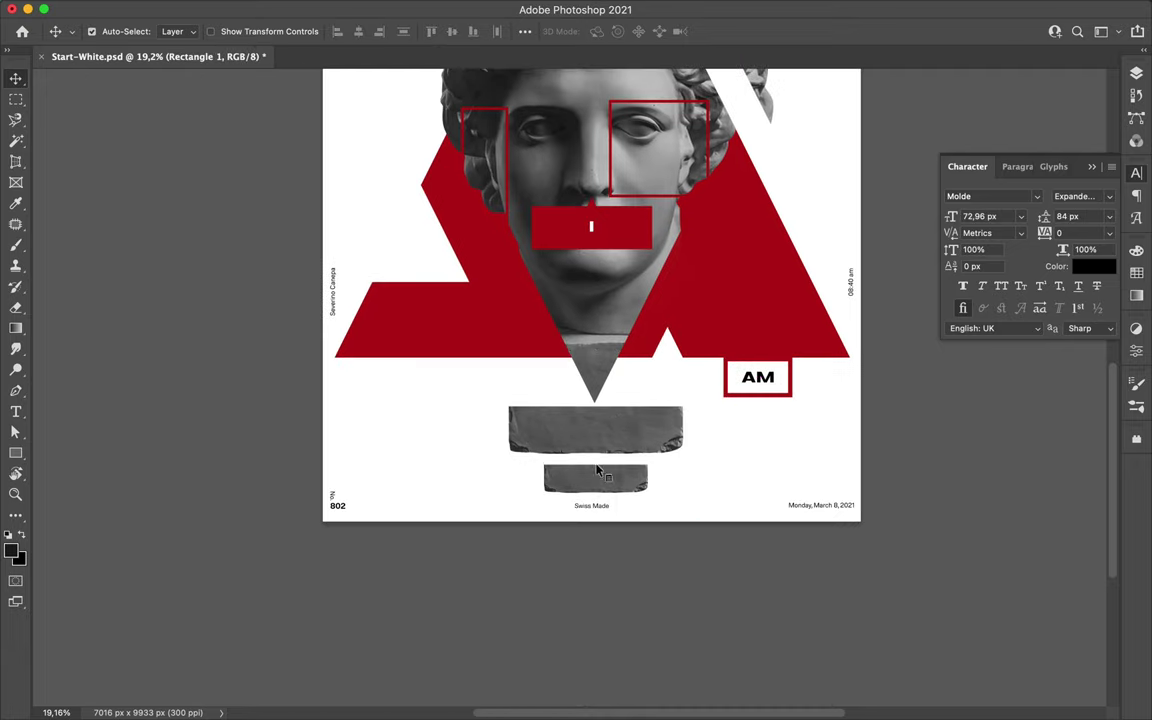
pyautogui.scroll(5, 606, 435)
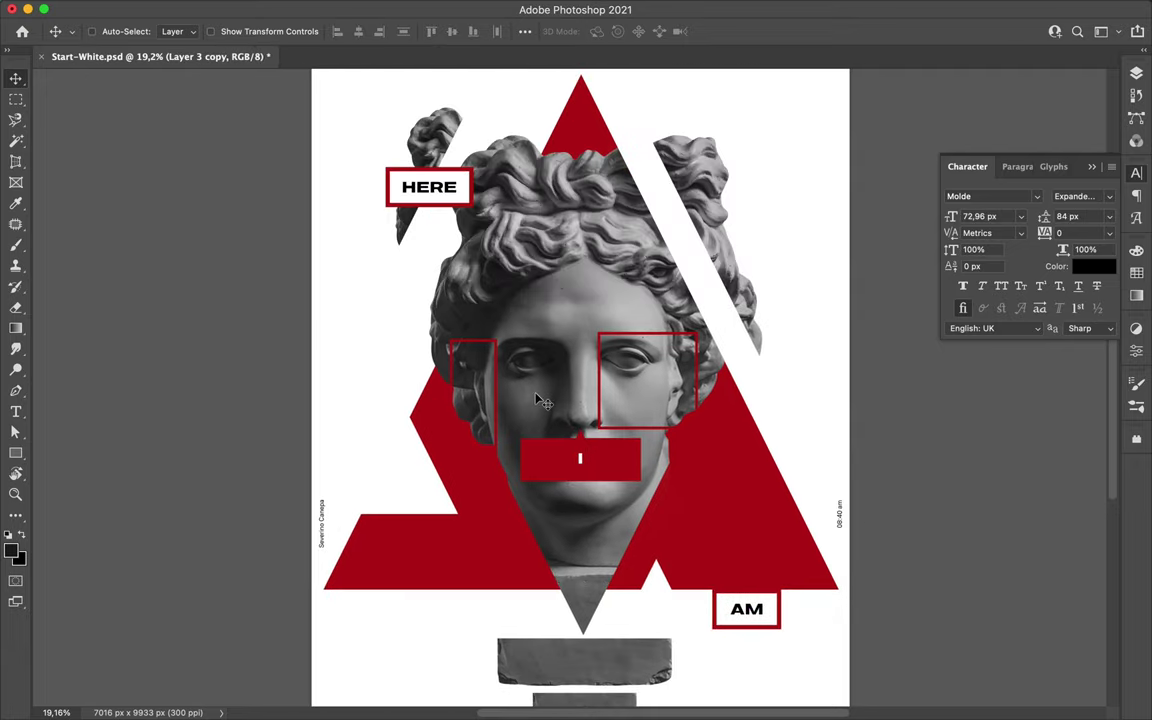
pyautogui.press('a')
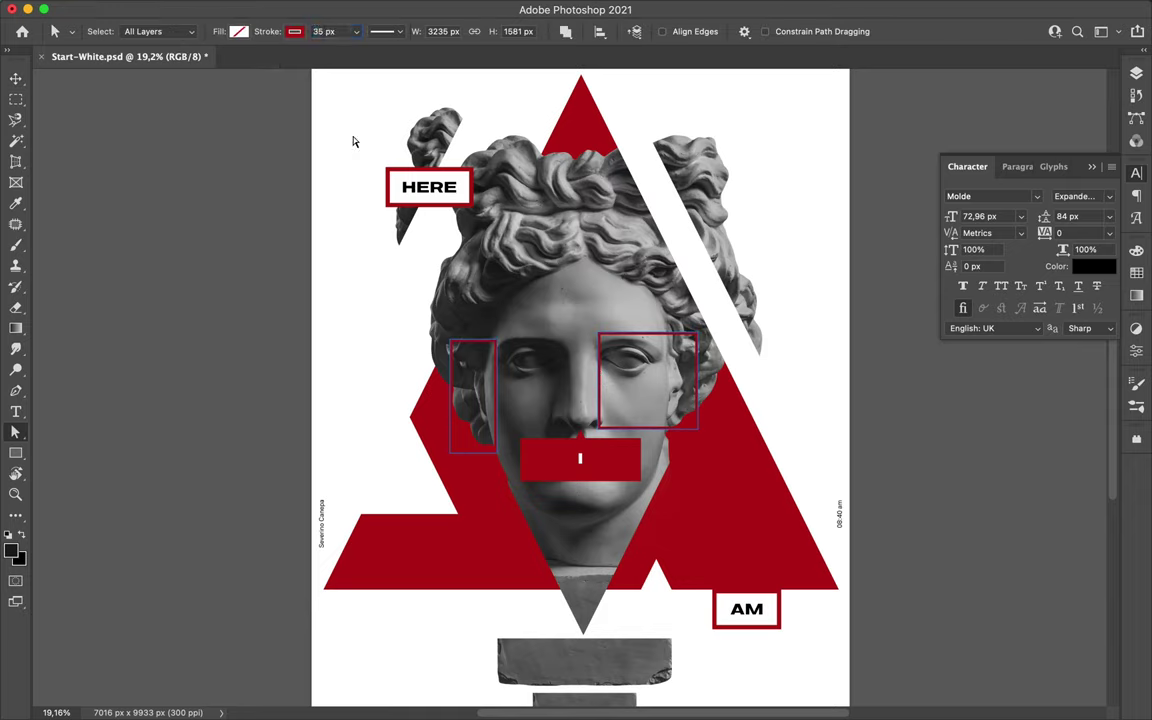
pyautogui.press('v')
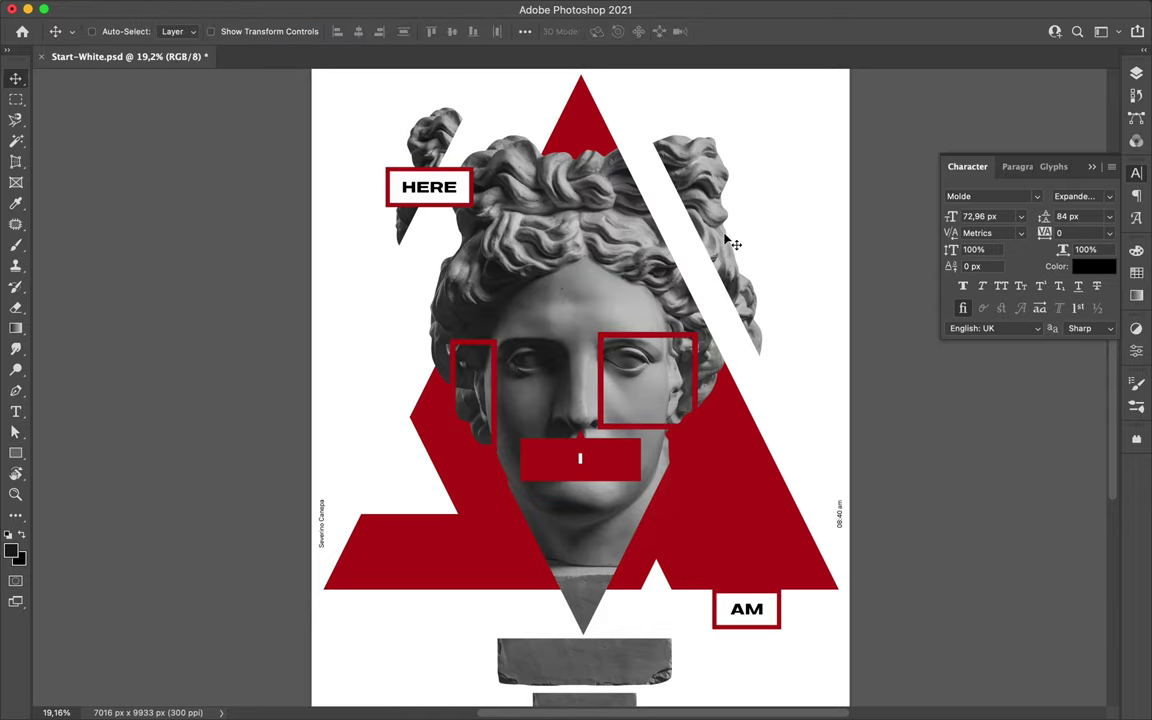
# Enlarge the right hair slice with Free Transform.
pyautogui.hotkey('ctrl', 't')
pyautogui.moveTo(762, 356); pyautogui.dragTo(795, 405)
pyautogui.press('Return')
pyautogui.scroll(2, 468, 362)
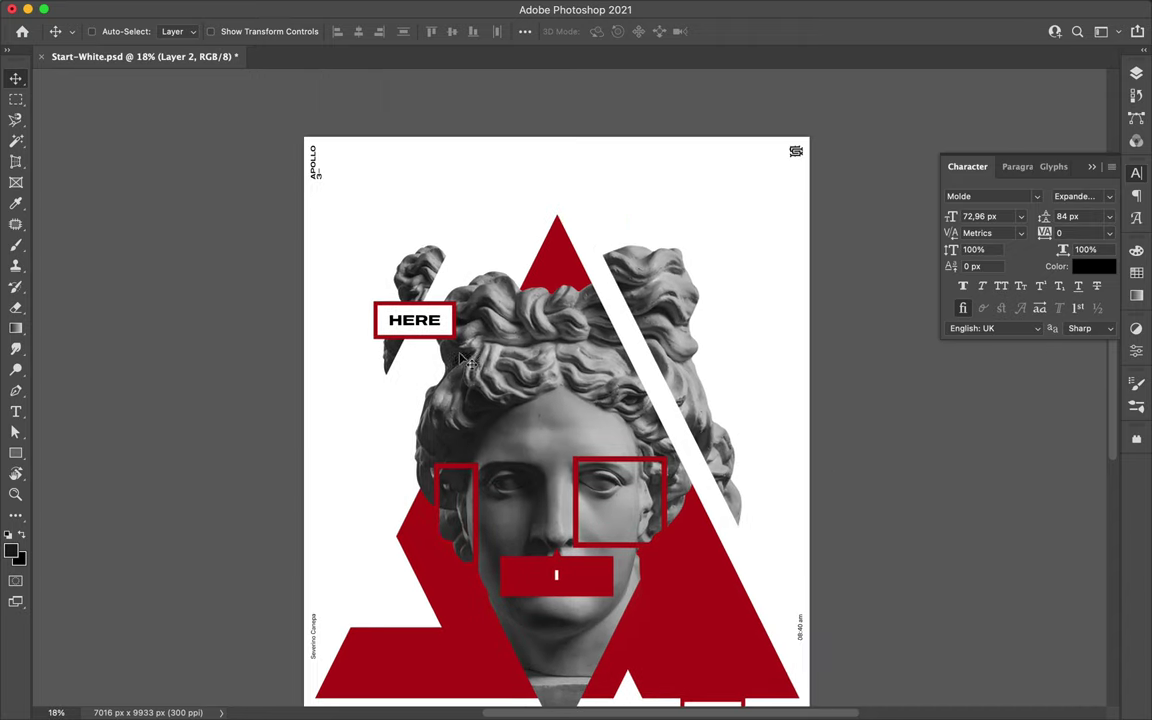
# Draw a thin red vertical bar over the right hair, shorten it, and duplicate it across the hair.
pyautogui.press('u')
pyautogui.moveTo(611, 215); pyautogui.dragTo(615, 300)
pyautogui.press('v')
pyautogui.hotkey('ctrl', 't')
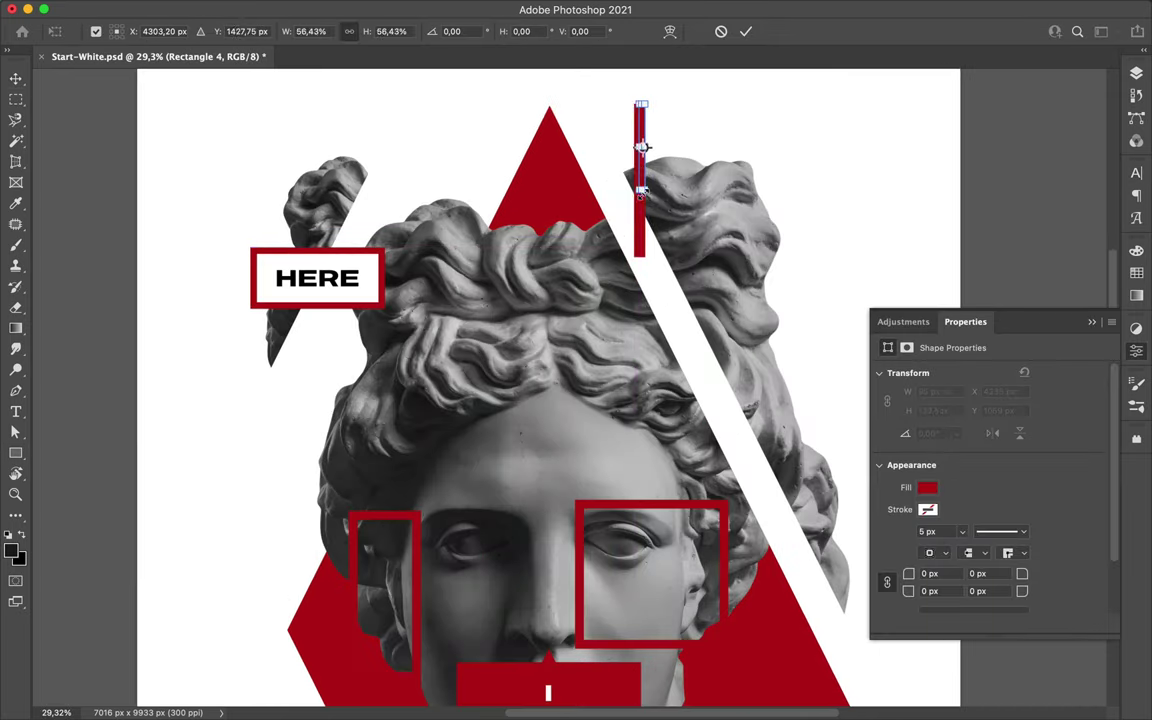
pyautogui.moveTo(641, 190); pyautogui.dragTo(641, 188)
pyautogui.press('Return')
pyautogui.hotkey('ctrl', '-')
pyautogui.hotkey('ctrl', 'j')
pyautogui.moveTo(709, 355); pyautogui.dragTo(712, 370)
pyautogui.press('Return')
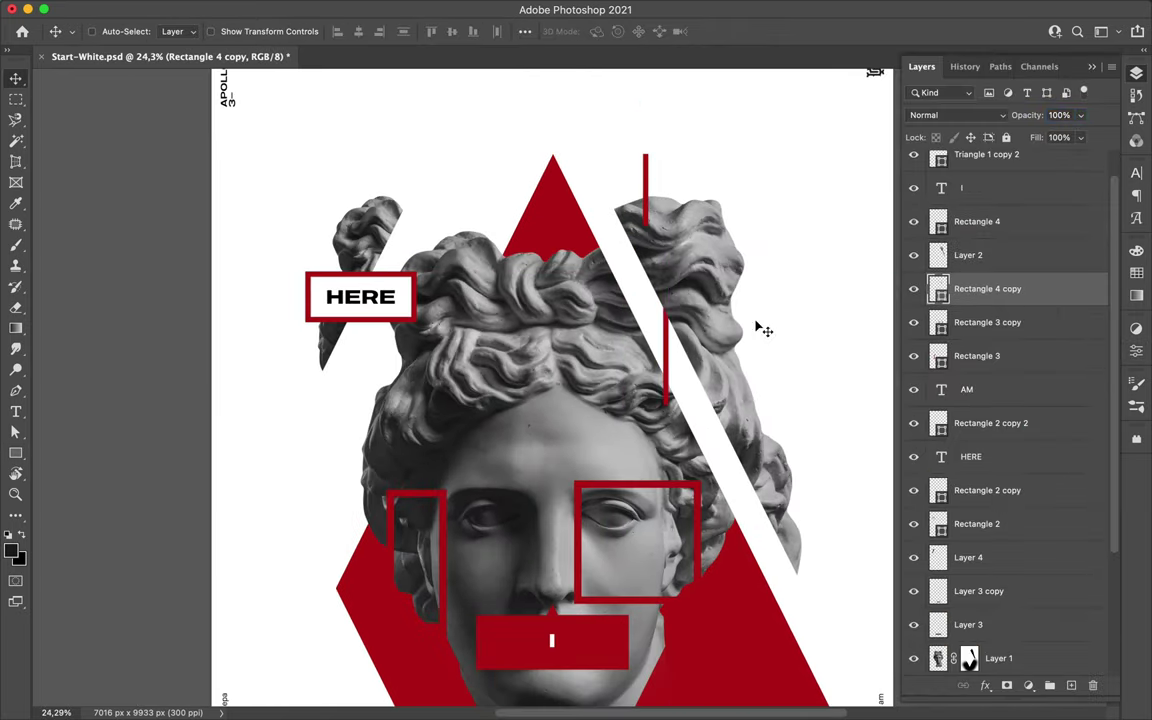
pyautogui.hotkey('ctrl', '-')
pyautogui.moveTo(638, 100)
pyautogui.mouseDown()
pyautogui.moveTo(652, 150)
pyautogui.moveTo(713, 120)
pyautogui.moveTo(668, 78)
pyautogui.mouseUp()
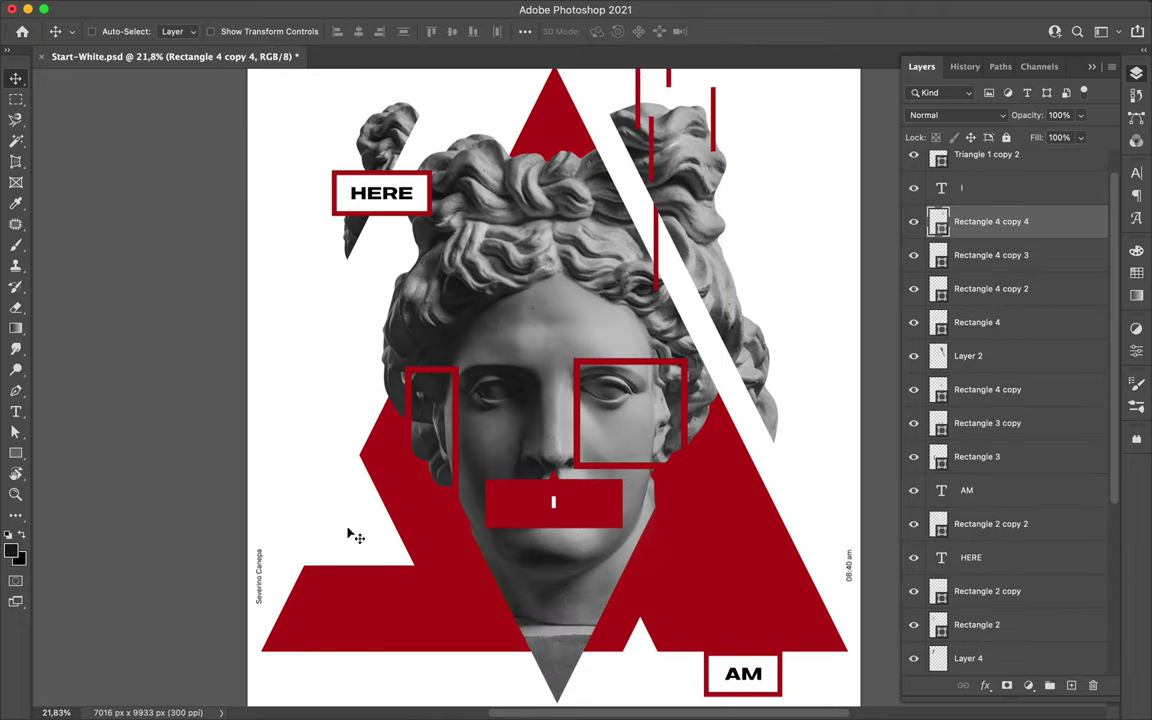
# Draw a no-fill, red-outline rectangle at the lower left.
pyautogui.press('u')
pyautogui.scroll(-2, 352, 536)
pyautogui.moveTo(346, 427); pyautogui.dragTo(471, 571)
pyautogui.click(148, 31)
pyautogui.click(85, 57)
pyautogui.press('v')
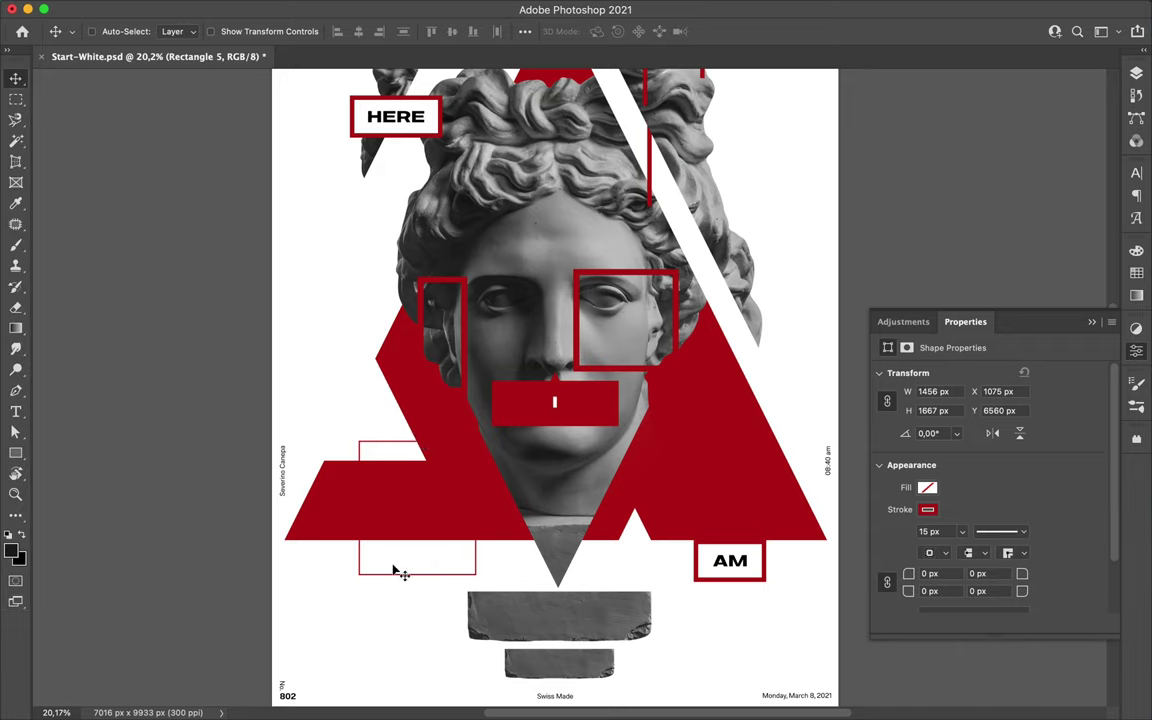
pyautogui.moveTo(466, 532); pyautogui.dragTo(466, 532)
# Place a Triangle 1 copy over the top-left hair near HERE.
pyautogui.press('v')
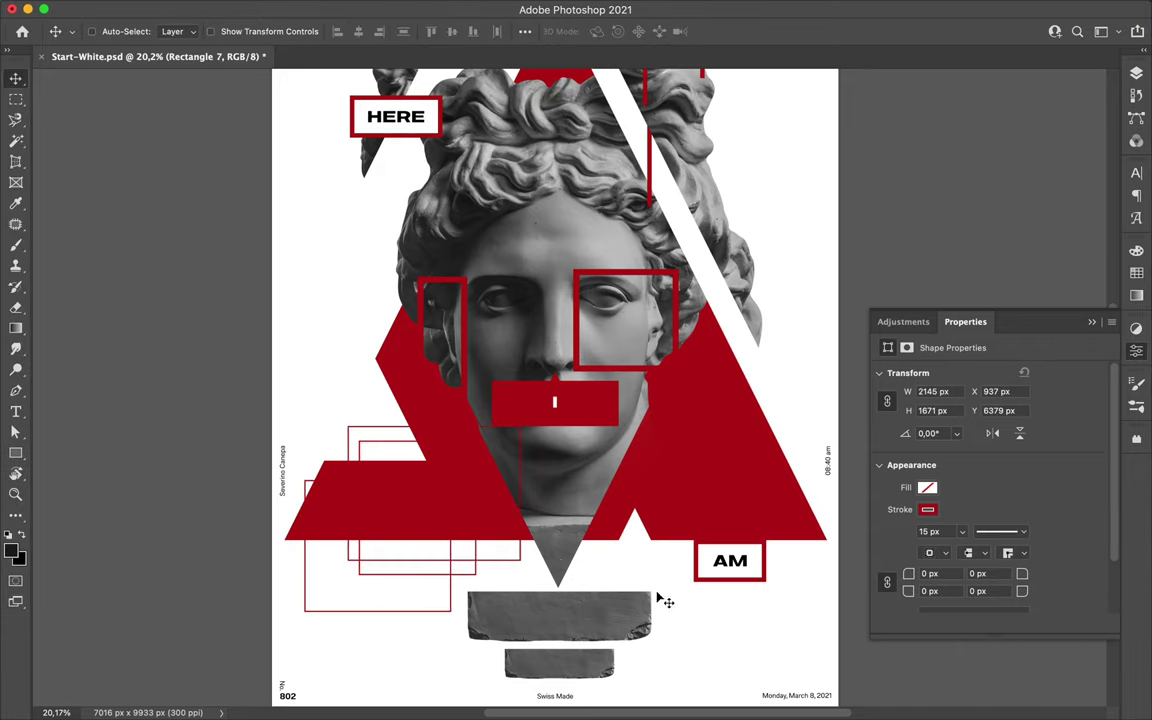
pyautogui.press('F7')
pyautogui.scroll(2, 445, 320)
pyautogui.click(445, 320)
pyautogui.moveTo(445, 320); pyautogui.dragTo(347, 200)
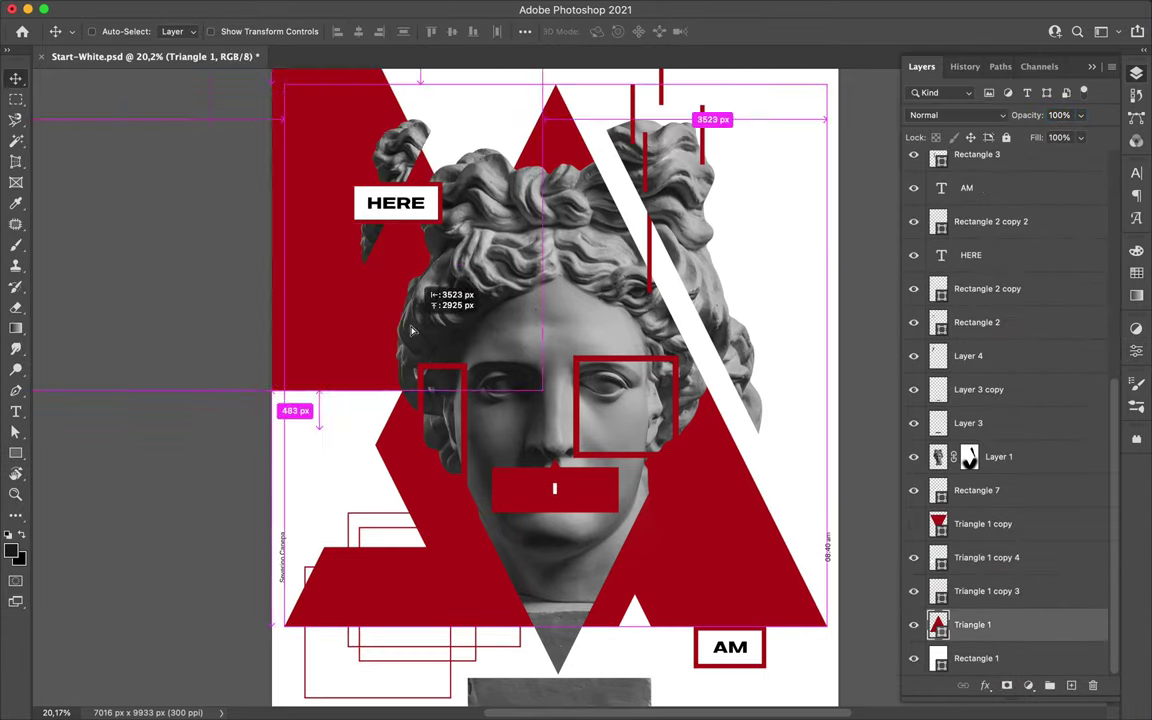
# Paint the bust mask black inside that triangle and hide the temporary copy.
pyautogui.click(969, 456)
pyautogui.press('b')
pyautogui.moveTo(385, 160); pyautogui.dragTo(390, 300)
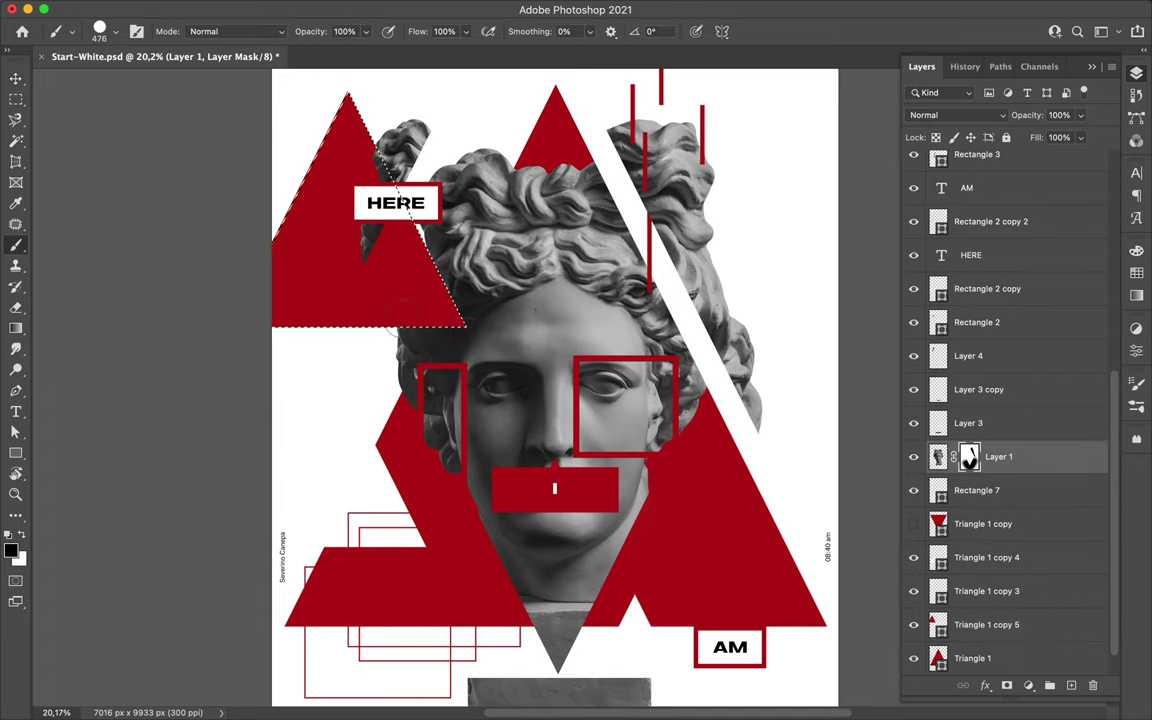
pyautogui.click(985, 624)
pyautogui.click(913, 624)
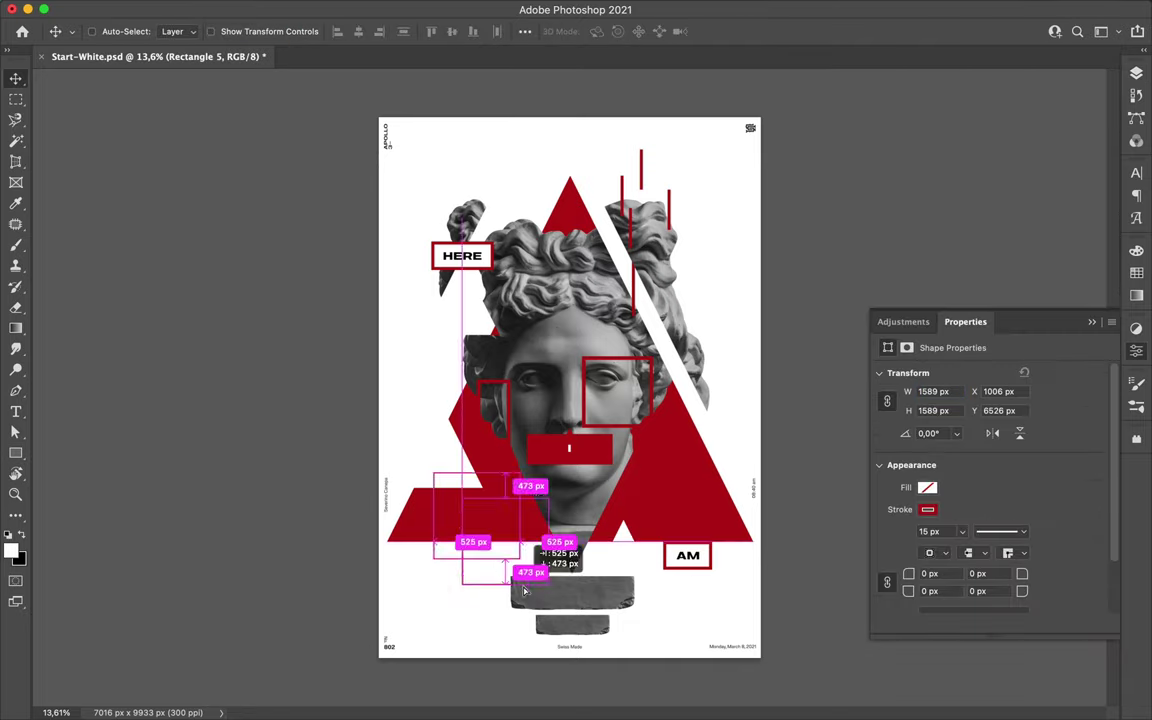
# Slide the window aside to view the reference poster and nudge the bust photo's transform.
pyautogui.moveTo(926, 6)
pyautogui.mouseDown()
pyautogui.moveTo(670, 6)
pyautogui.moveTo(785, 6)
pyautogui.mouseUp()
pyautogui.hotkey('ctrl', 't')
pyautogui.moveTo(460, 190); pyautogui.dragTo(460, 212)
pyautogui.press('Return')
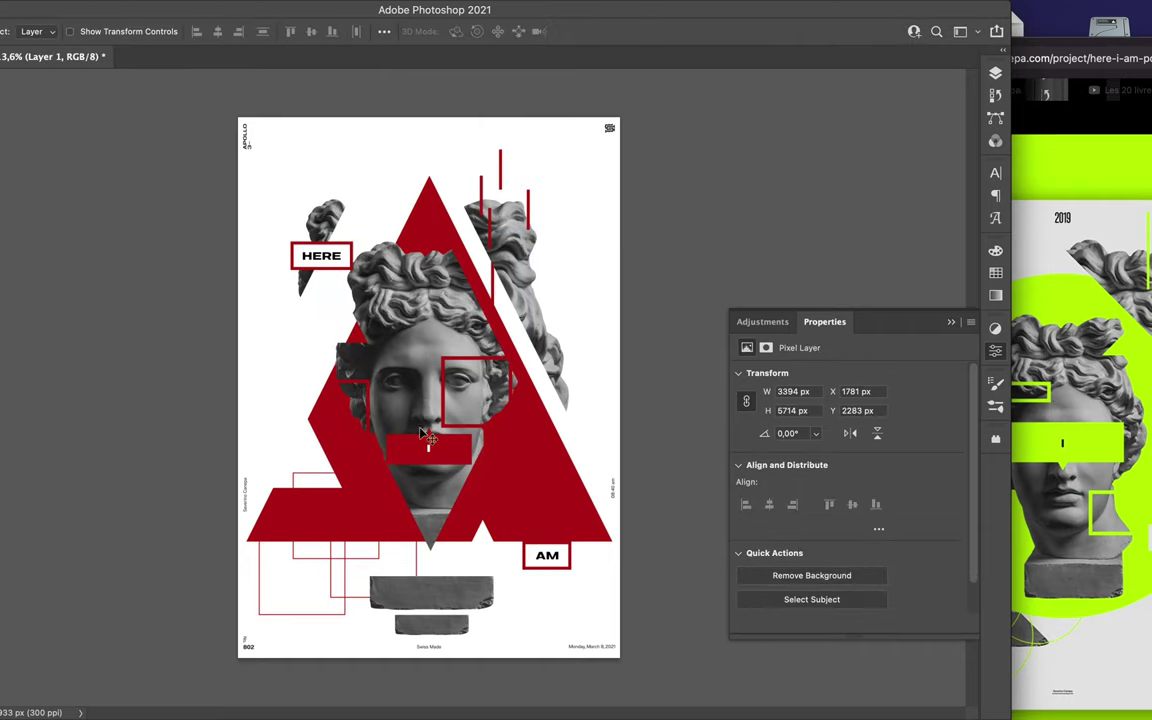
pyautogui.scroll(2, 425, 392)
# Move the I text layer up one level above its red box.
pyautogui.click(463, 488)
pyautogui.click(490, 483)
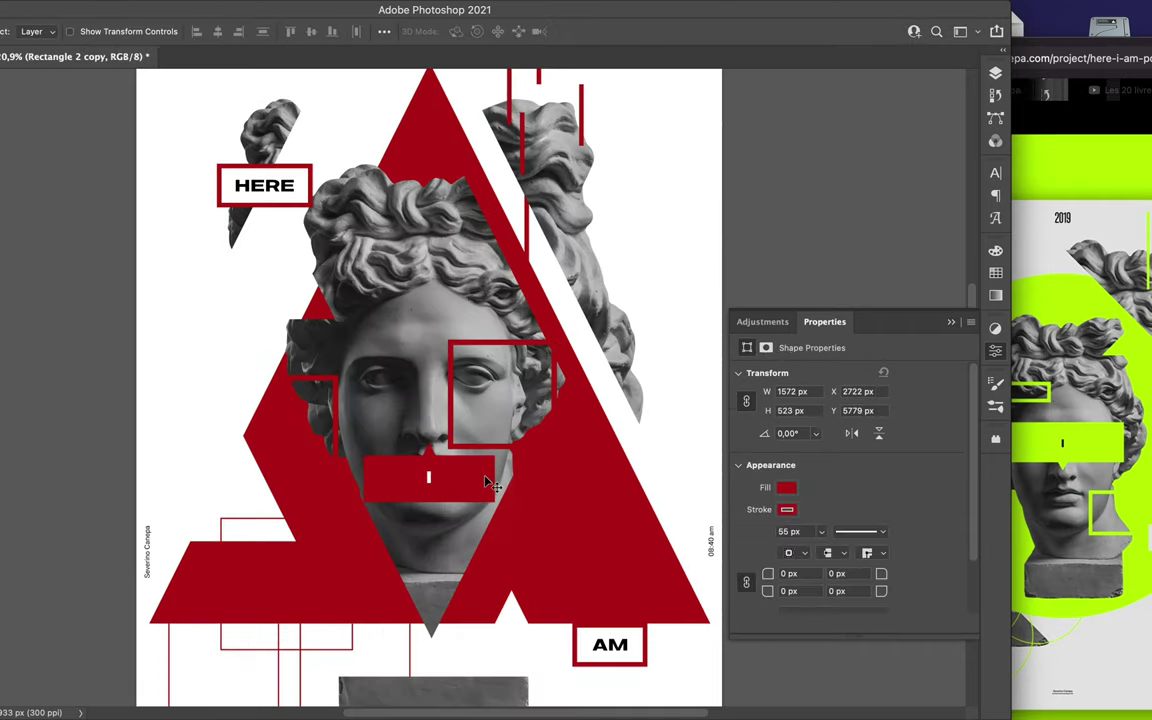
pyautogui.click(490, 490)
pyautogui.click(430, 478)
pyautogui.press('F7')
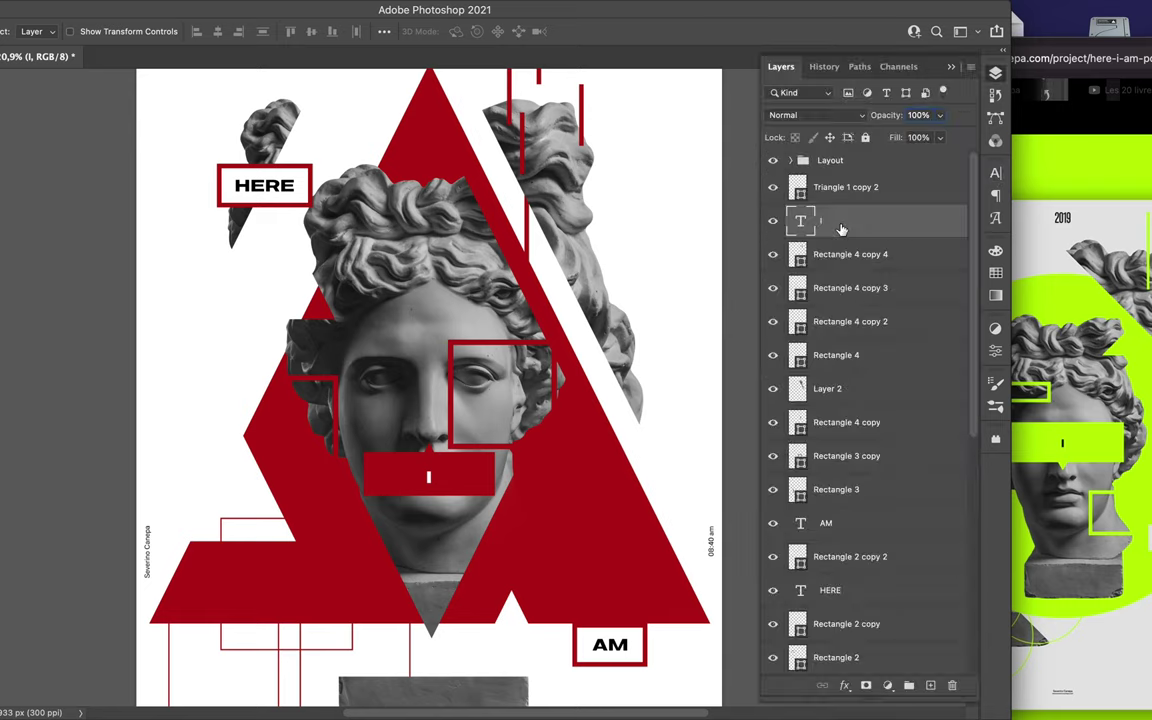
pyautogui.hotkey('ctrl', ']')
pyautogui.scroll(2, 435, 470)
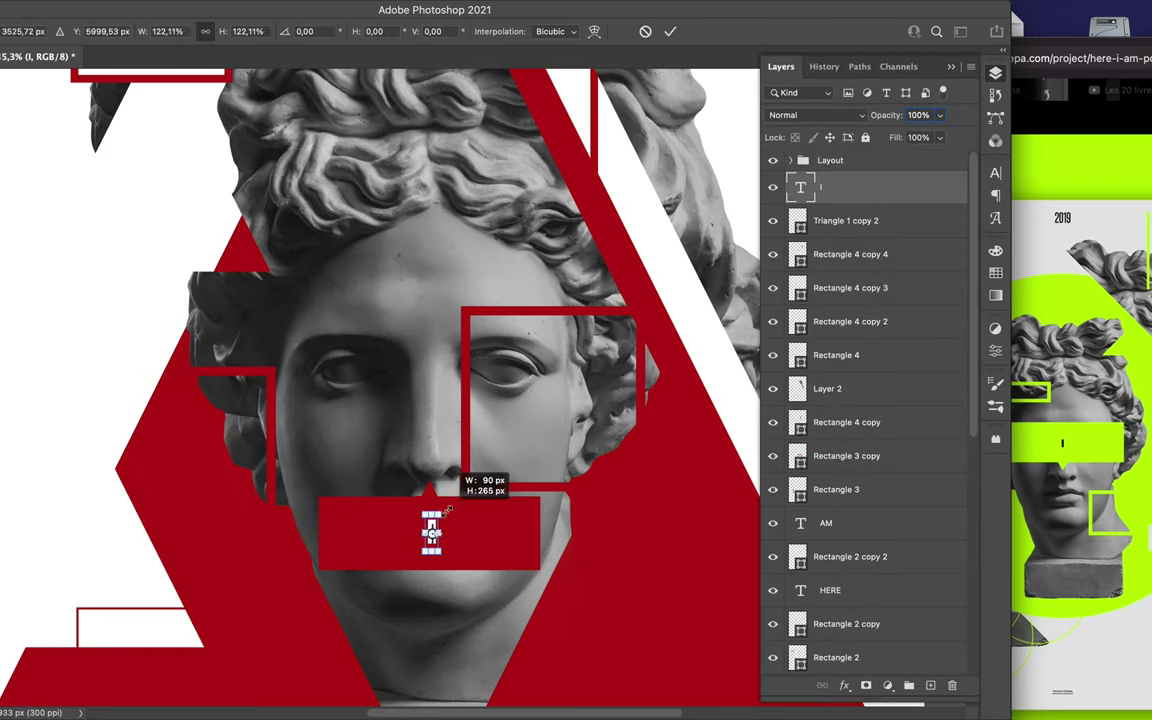
pyautogui.scroll(-1, 427, 489)
pyautogui.scroll(-3, 480, 440)
# Reshape the left frame into a wide short bar and shift the eye frame below Layer 3.
pyautogui.click(535, 390)
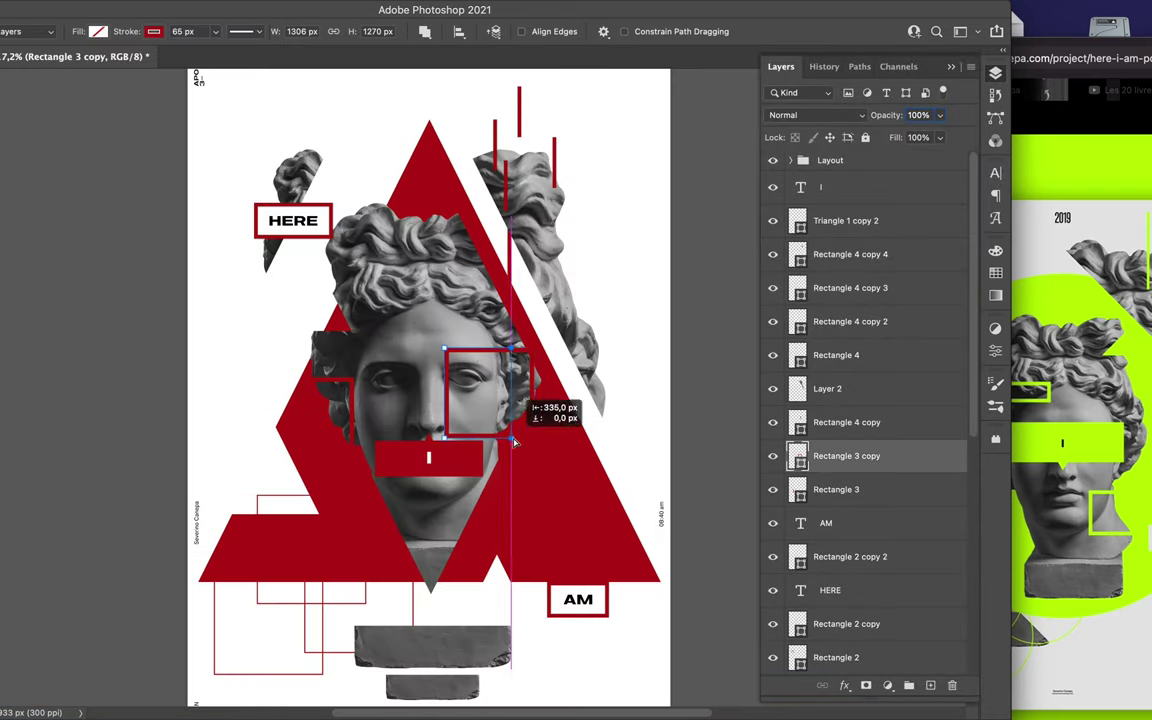
pyautogui.click(645, 410)
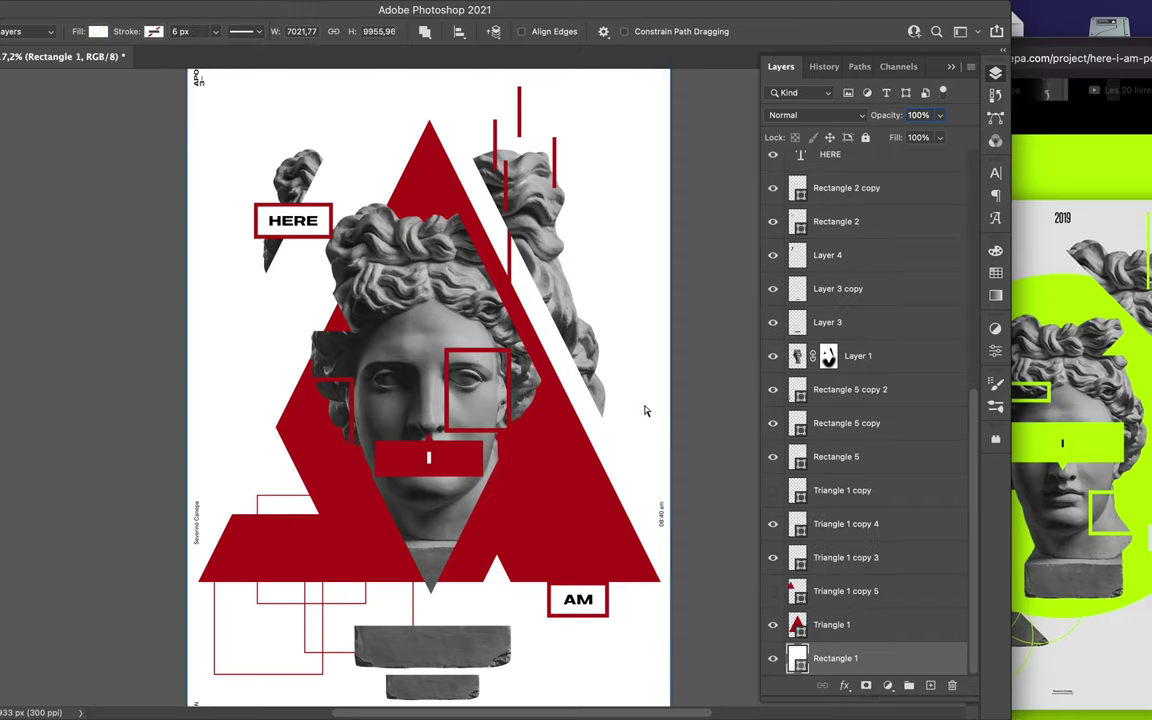
pyautogui.click(512, 400)
pyautogui.click(330, 418)
pyautogui.hotkey('ctrl', 't')
pyautogui.moveTo(360, 425); pyautogui.dragTo(403, 436)
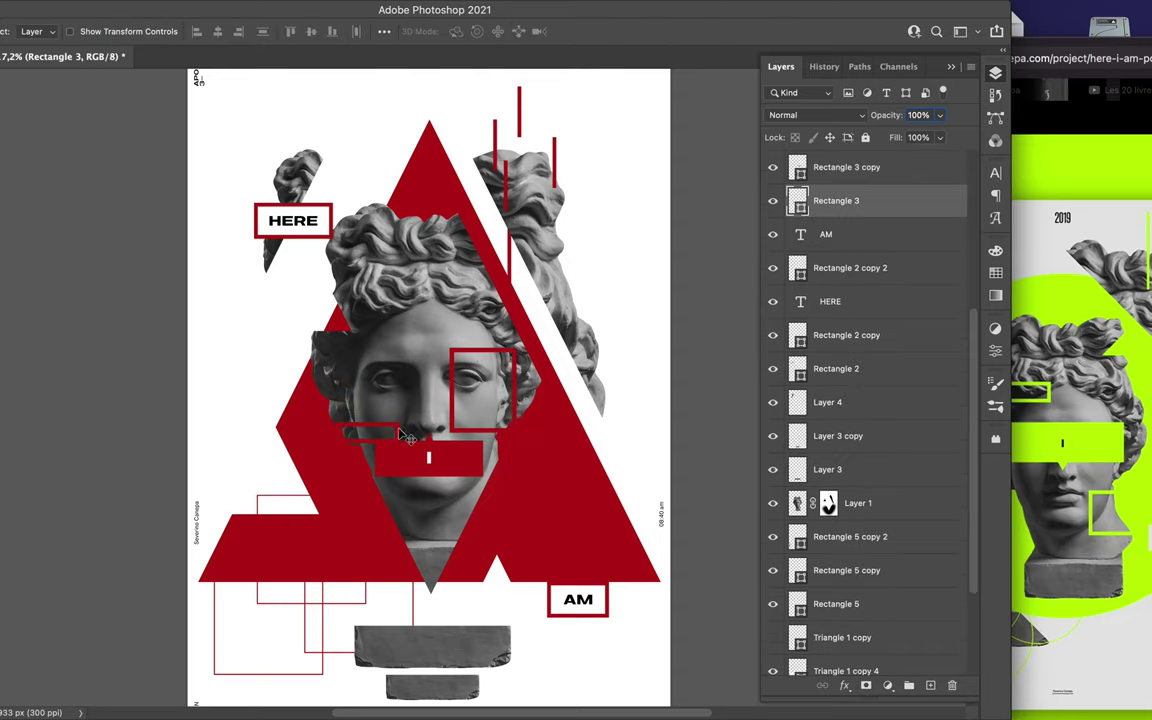
pyautogui.moveTo(527, 383); pyautogui.dragTo(562, 383)
pyautogui.moveTo(840, 167); pyautogui.dragTo(862, 489)
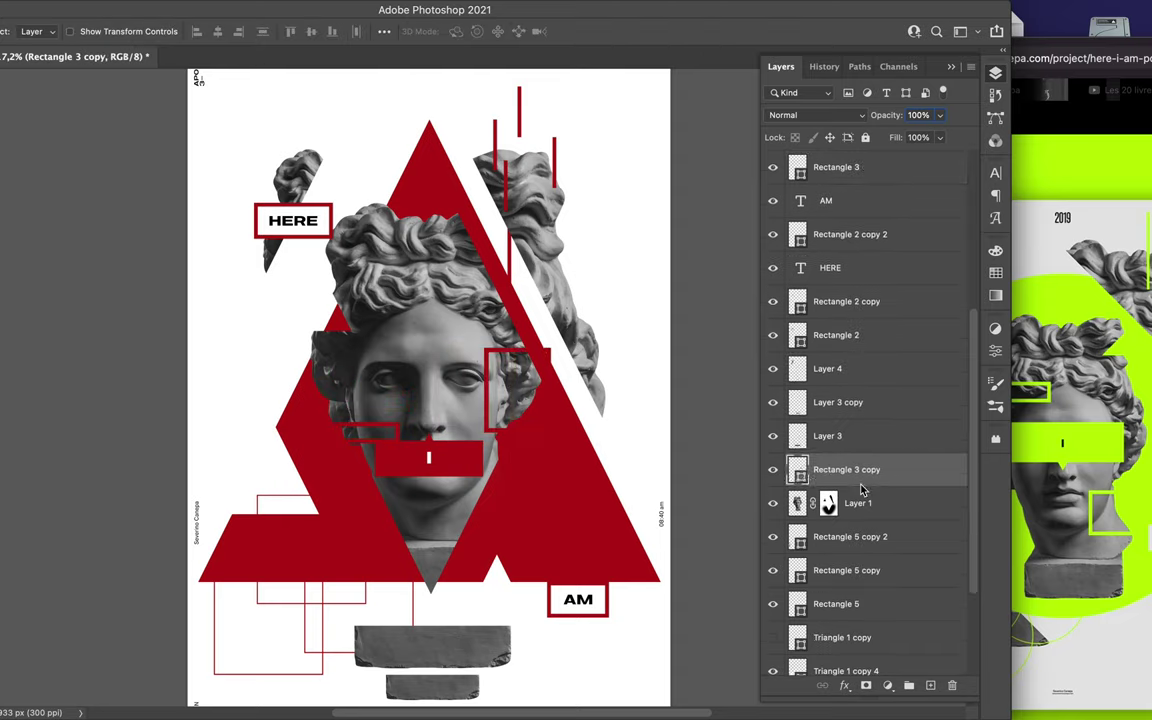
pyautogui.moveTo(398, 435); pyautogui.dragTo(383, 405)
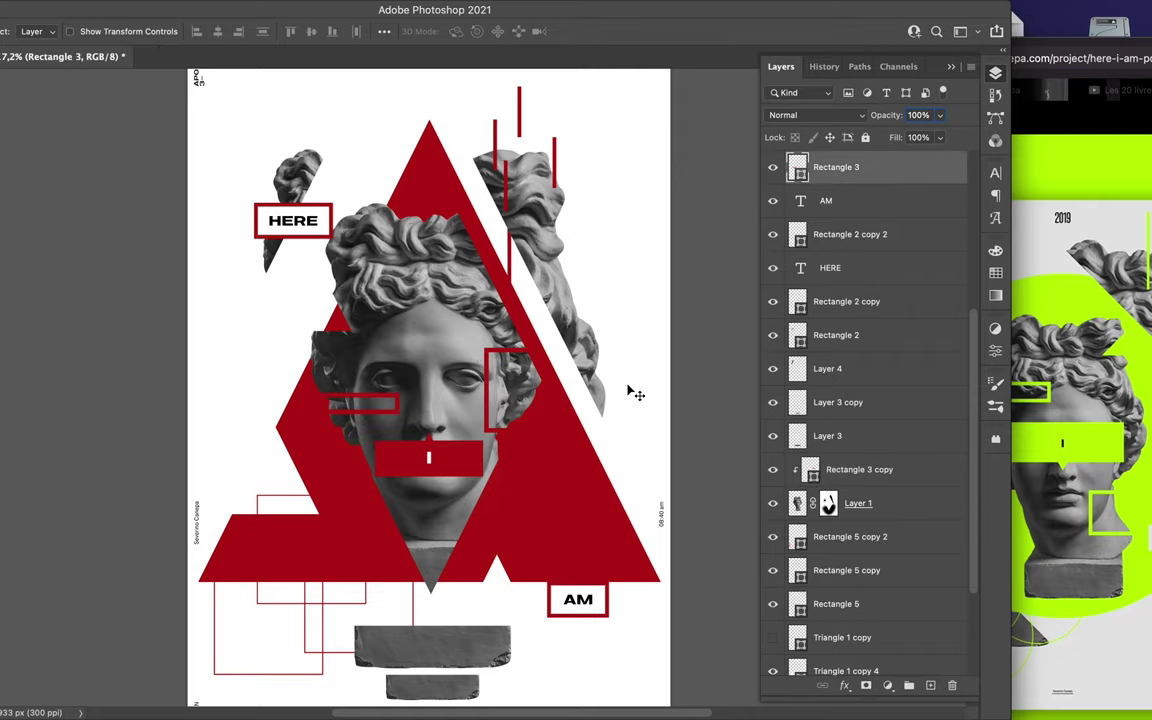
# Resize and duplicate the vertical red bars, arranging them over the right bust slice.
pyautogui.click(455, 340)
pyautogui.hotkey('ctrl', 't')
pyautogui.moveTo(489, 228); pyautogui.dragTo(510, 240)
pyautogui.press('Return')
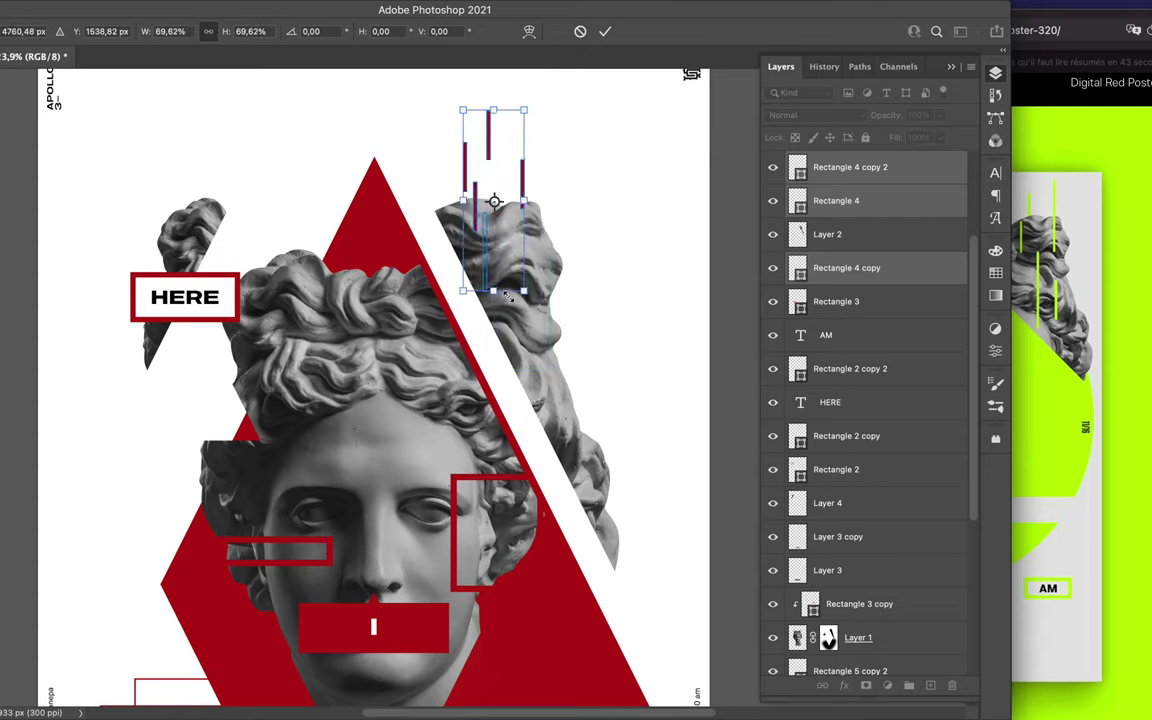
pyautogui.press('Return')
pyautogui.moveTo(507, 295); pyautogui.dragTo(470, 262)
pyautogui.press('Return')
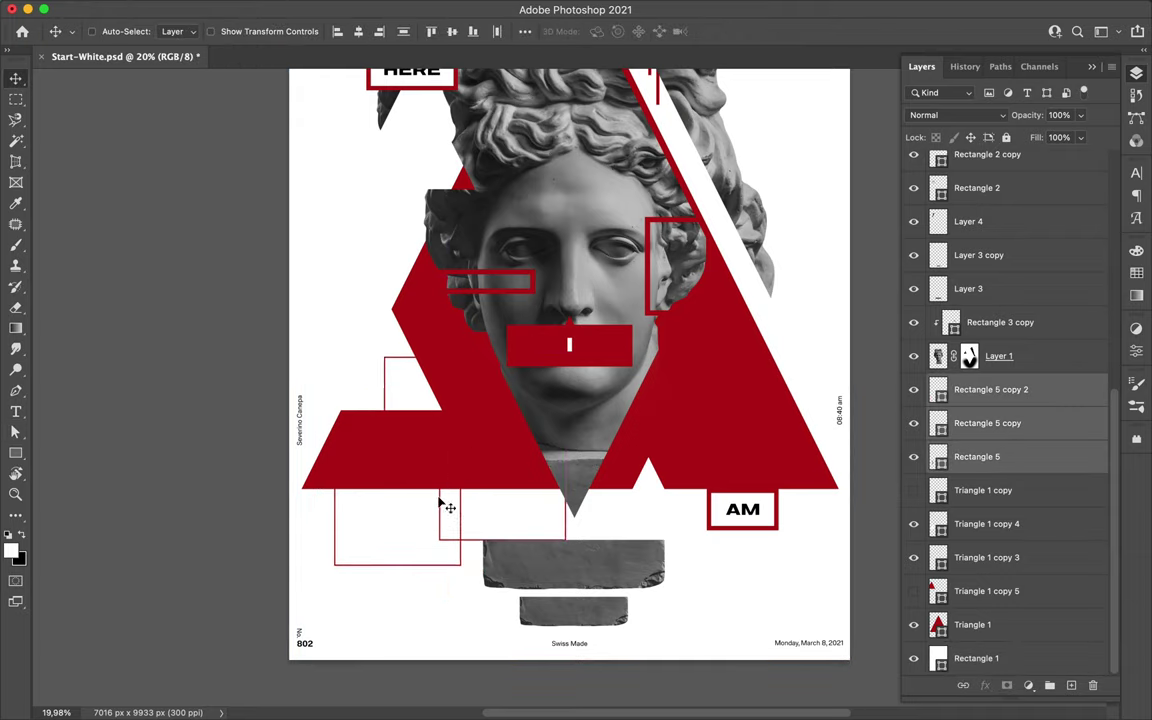
# Scale the three Rectangle 5 outlines to 78% and change the copied label's text to #2.
pyautogui.hotkey('ctrl', 't')
pyautogui.moveTo(551, 596); pyautogui.dragTo(505, 550)
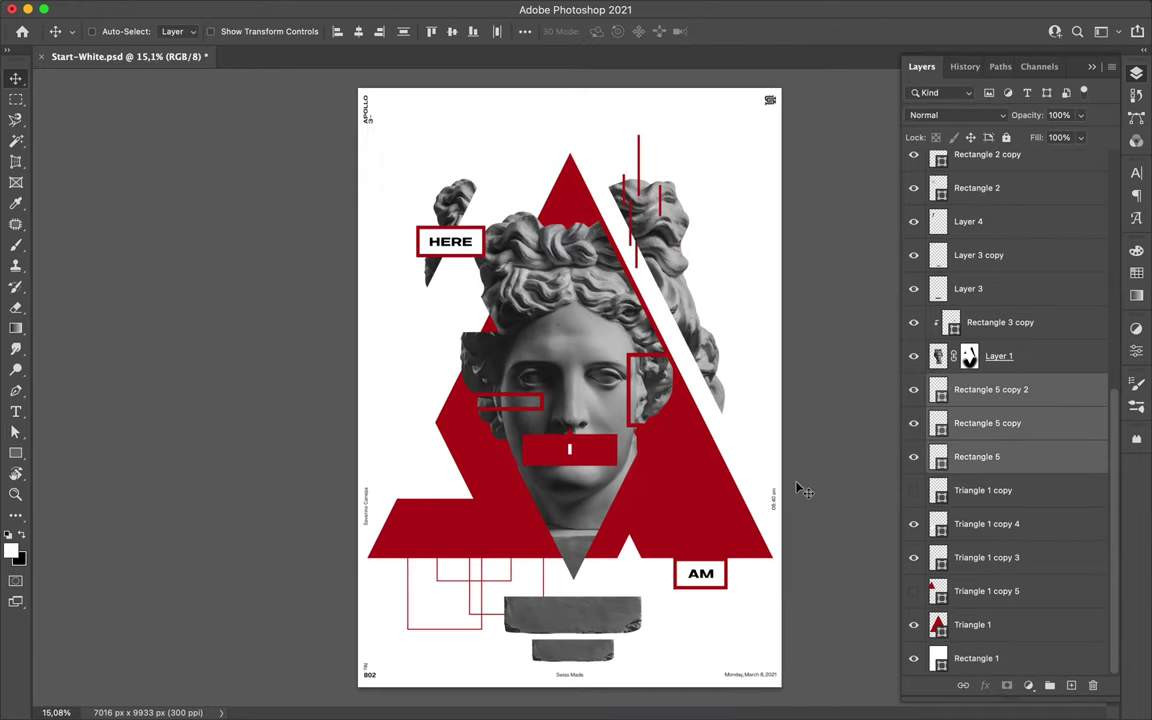
pyautogui.doubleClick(370, 505)
pyautogui.write('#2')
pyautogui.hotkey('ctrl', 'Return')
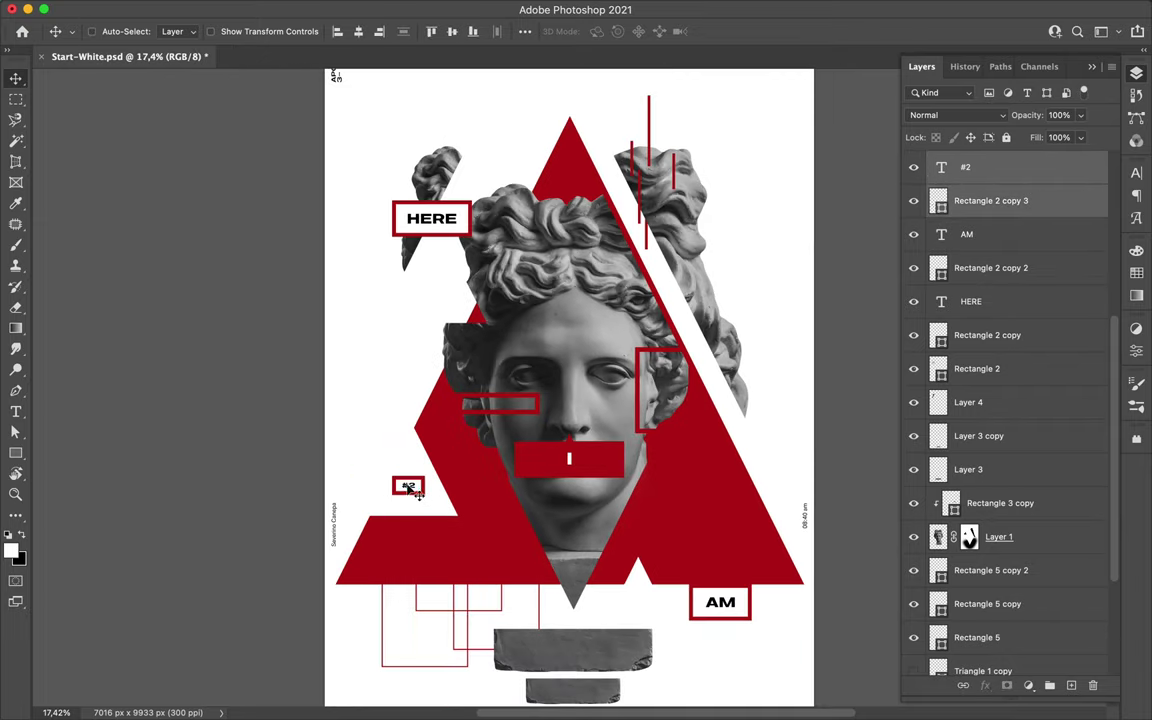
# Position the #2 label box directly beneath the AM box.
pyautogui.moveTo(408, 485); pyautogui.dragTo(712, 681)
pyautogui.scroll(5, 697, 560)
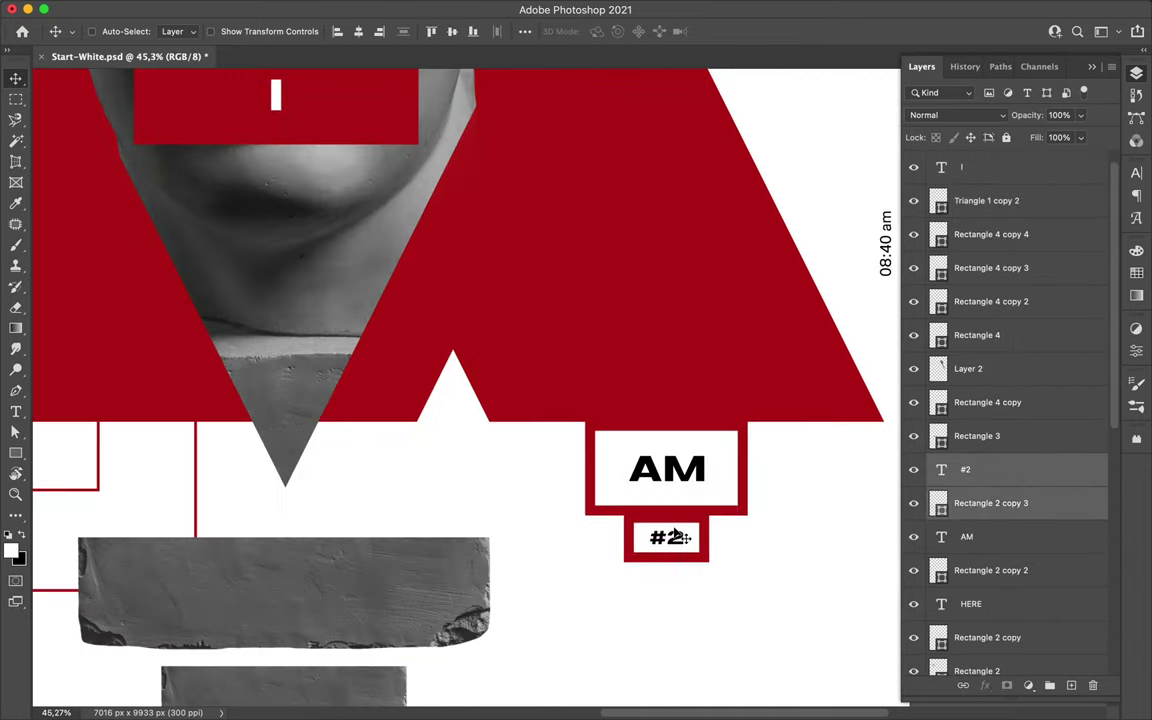
pyautogui.scroll(-5, 564, 389)
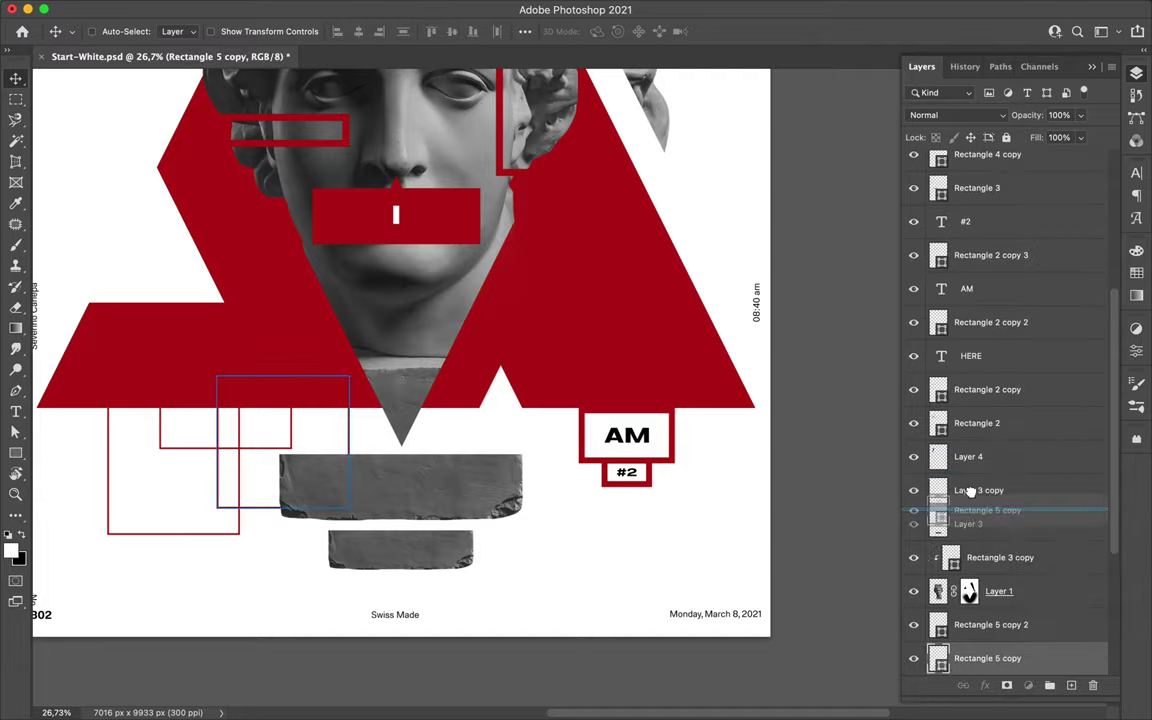
pyautogui.scroll(-3, 564, 389)
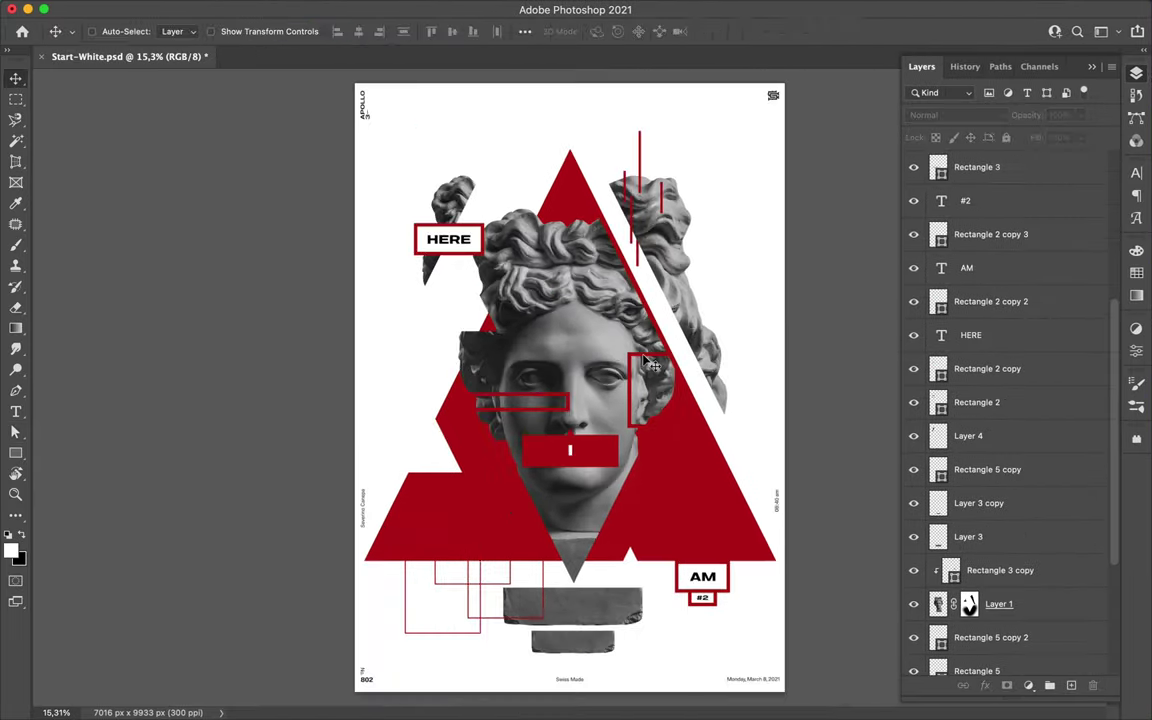
pyautogui.click(715, 509)
pyautogui.hotkey('ctrl', 't')
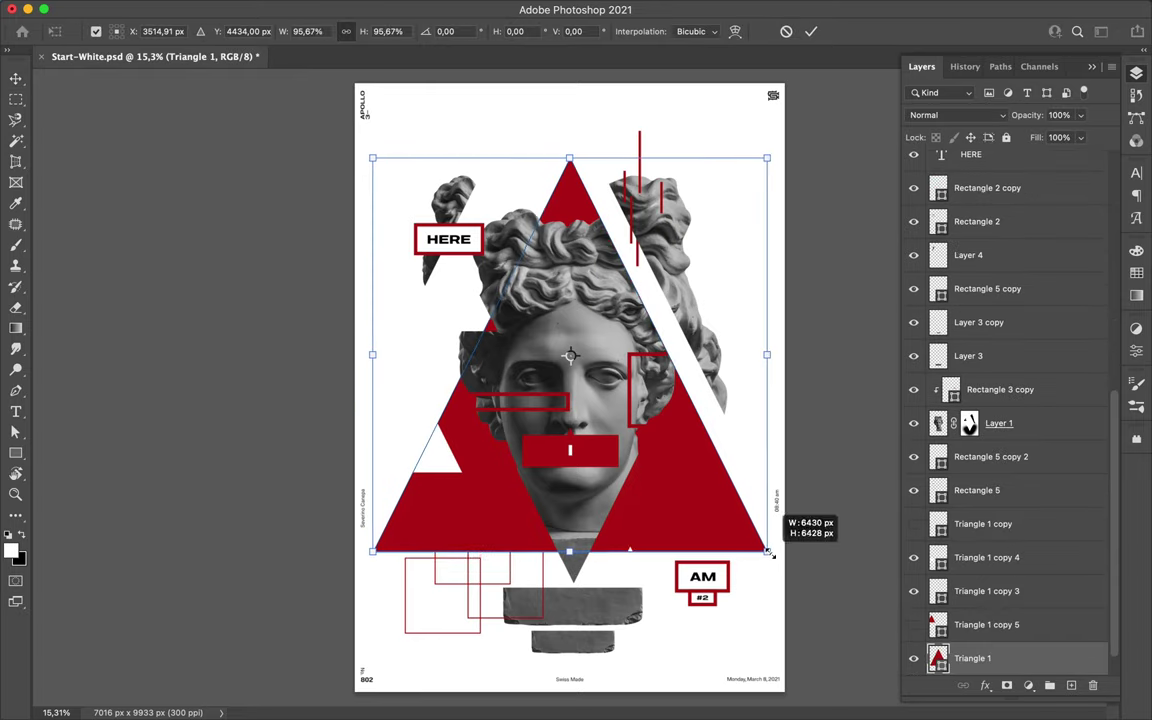
# Nudge the small red triangle down and place a resized copy at the bottom left.
pyautogui.scroll(2, 883, 645)
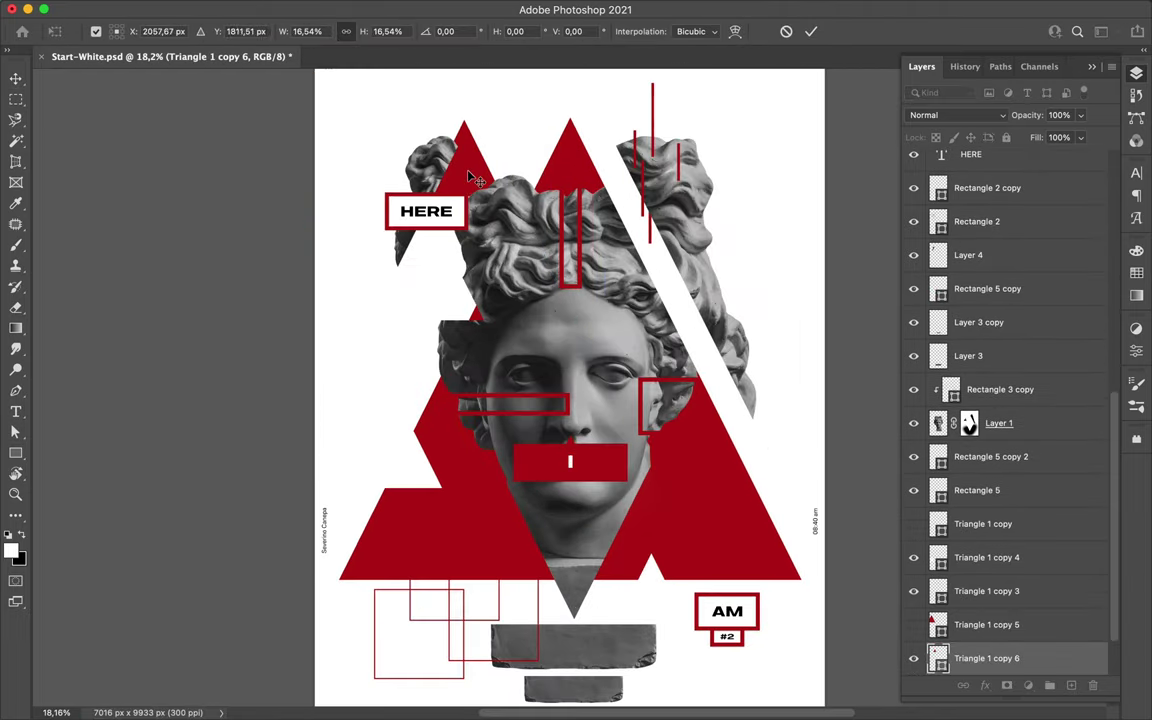
pyautogui.moveTo(520, 140); pyautogui.dragTo(533, 172)
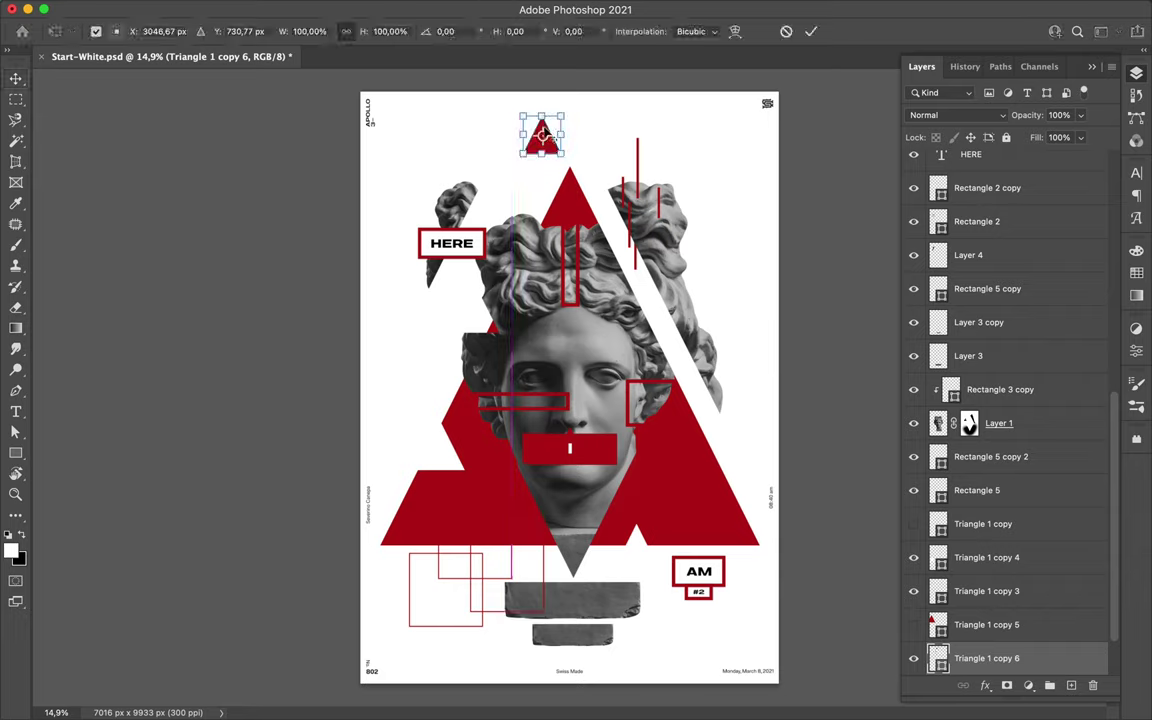
pyautogui.moveTo(448, 383)
pyautogui.mouseDown()
pyautogui.moveTo(474, 595)
pyautogui.moveTo(519, 637)
pyautogui.mouseUp()
pyautogui.hotkey('ctrl', 't')
pyautogui.press('Return')
# Make the copy an unfilled outline triangle, add overlapping outline copies, and raise them in the stack.
pyautogui.click(136, 56)
pyautogui.press('v')
pyautogui.moveTo(475, 600)
pyautogui.mouseDown()
pyautogui.moveTo(440, 590)
pyautogui.moveTo(493, 657)
pyautogui.mouseUp()
pyautogui.hotkey('shift', 'alt', '[')
pyautogui.hotkey('shift', 'alt', '[')
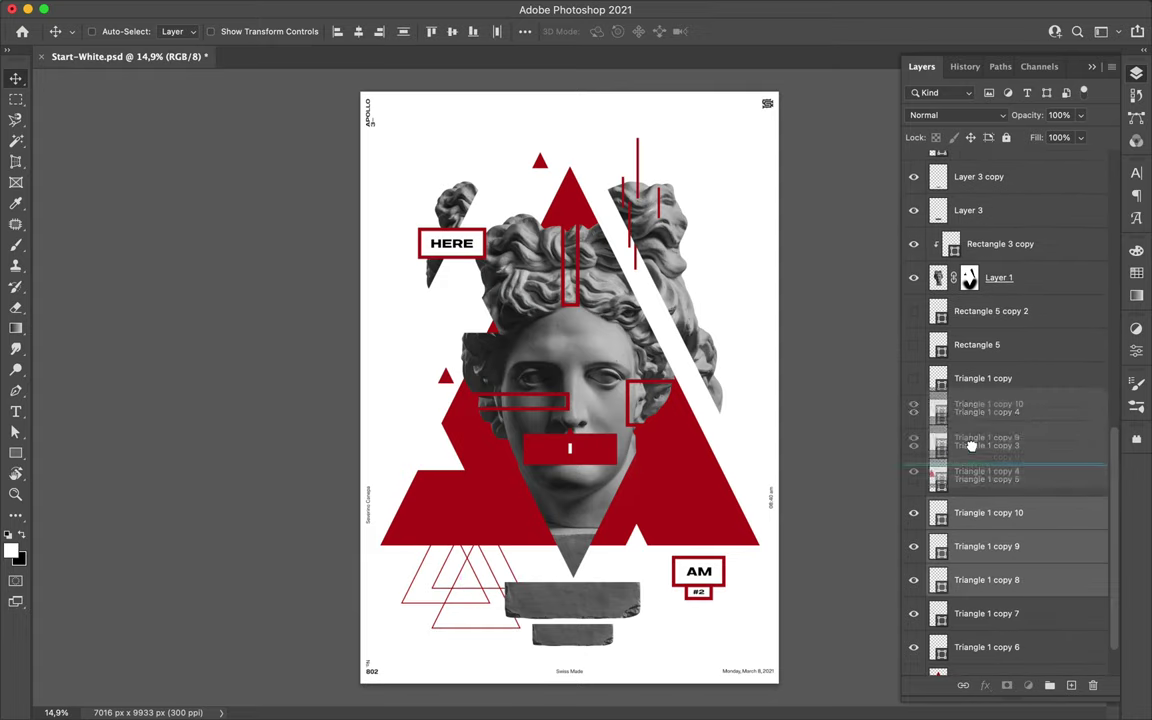
pyautogui.moveTo(985, 547); pyautogui.dragTo(958, 177)
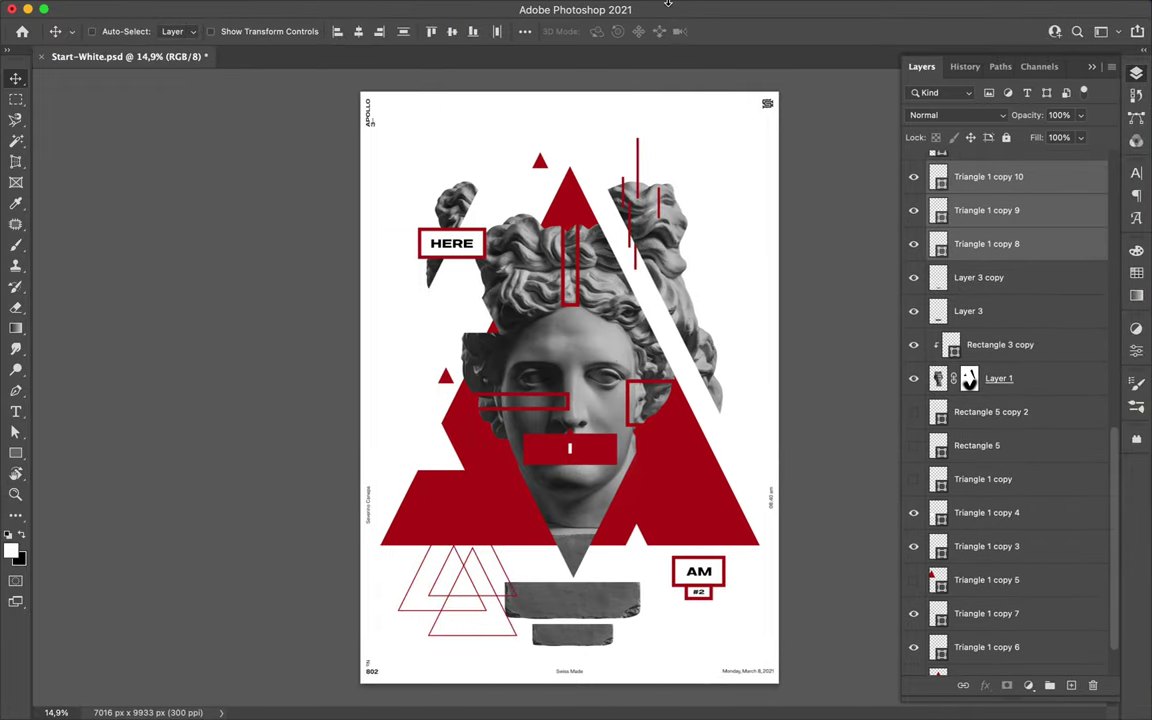
pyautogui.click(990, 612)
# Load the big triangle's shape as a selection on the bust layer, then deselect.
pyautogui.click(1000, 375)
pyautogui.scroll(-2, 1000, 500)
pyautogui.keyDown('ctrl'); pyautogui.click(938, 624); pyautogui.keyUp('ctrl')
pyautogui.hotkey('ctrl', 'd')
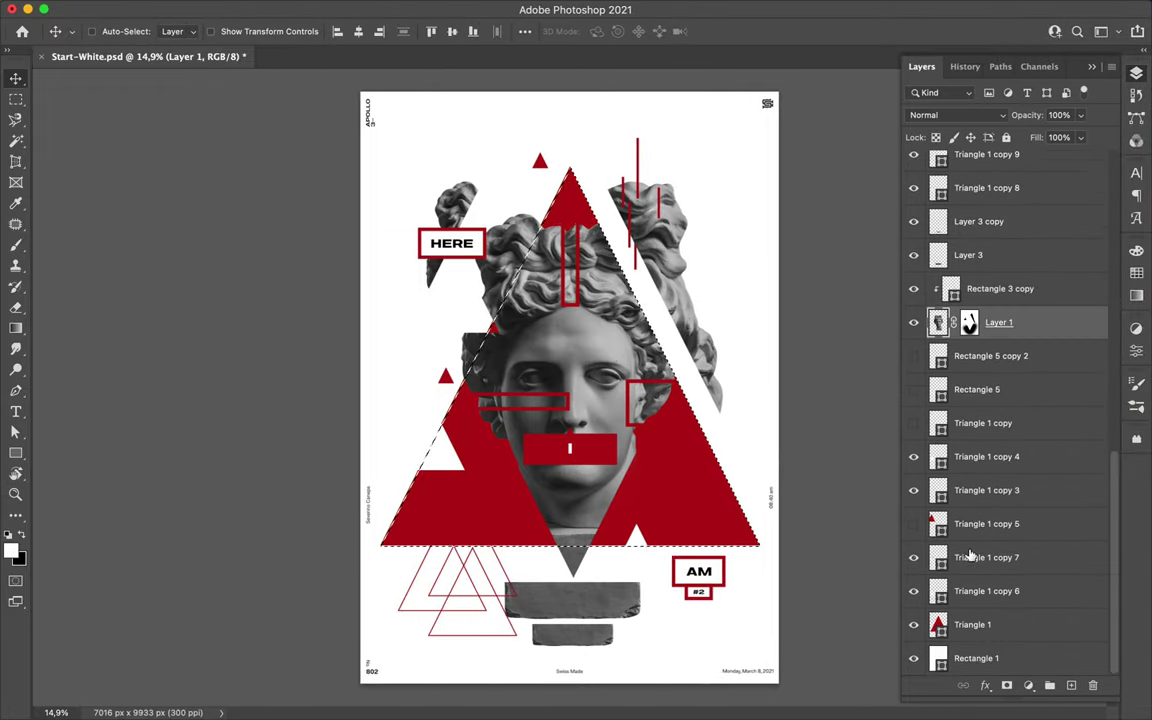
pyautogui.keyDown('alt'); pyautogui.scroll(2, 517, 321); pyautogui.keyUp('alt')
# Duplicate the small triangle above the clipped rectangle and enlarge it over the face.
pyautogui.click(362, 182)
pyautogui.keyDown('alt'); pyautogui.moveTo(362, 182); pyautogui.dragTo(290, 190); pyautogui.keyUp('alt')
pyautogui.moveTo(988, 651); pyautogui.dragTo(970, 400)
pyautogui.hotkey('ctrl', 't')
pyautogui.moveTo(643, 321); pyautogui.dragTo(681, 257)
pyautogui.press('Return')
# Copy the triangular bust piece to new Layer 5 and hide the enlarged red triangle.
pyautogui.keyDown('ctrl'); pyautogui.click(592, 525); pyautogui.keyUp('ctrl')
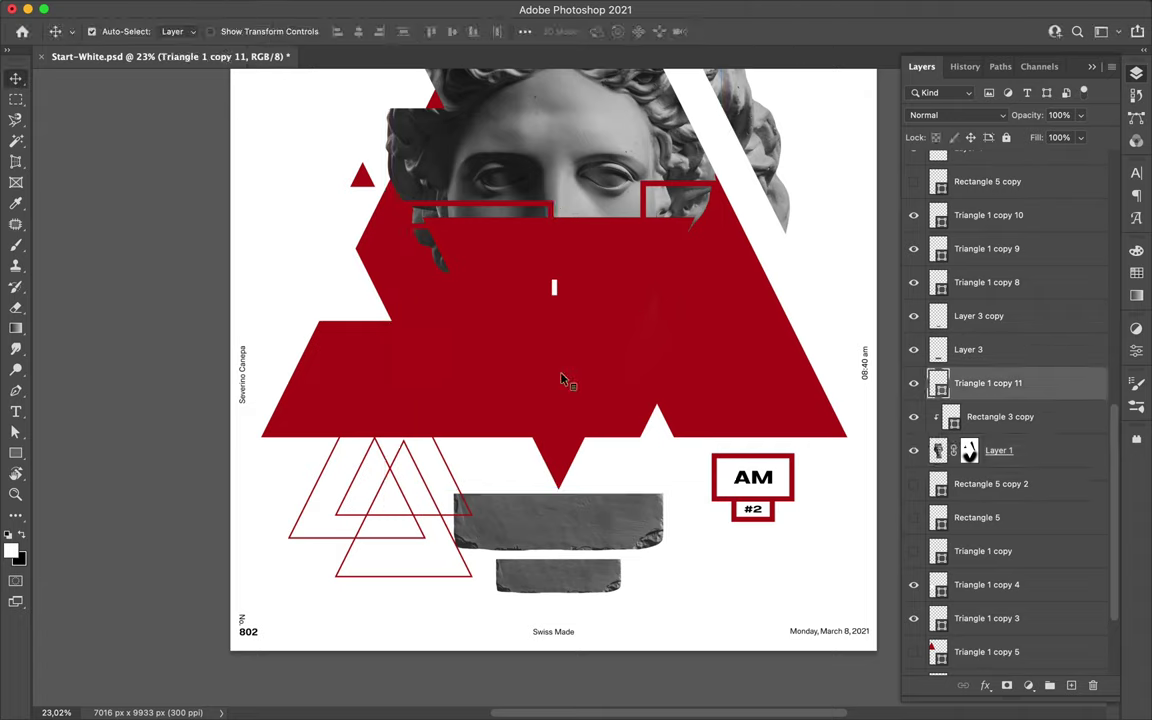
pyautogui.click(988, 383)
pyautogui.hotkey('ctrl', 'v')
pyautogui.click(913, 416)
# Fit the view and switch to the Eraser, checking its brush size options.
pyautogui.hotkey('ctrl', '0')
pyautogui.press('e')
pyautogui.rightClick(640, 245)
pyautogui.press('Escape')
# Cut a stone fragment from the face onto a new layer and move it lower left.
pyautogui.press('v')
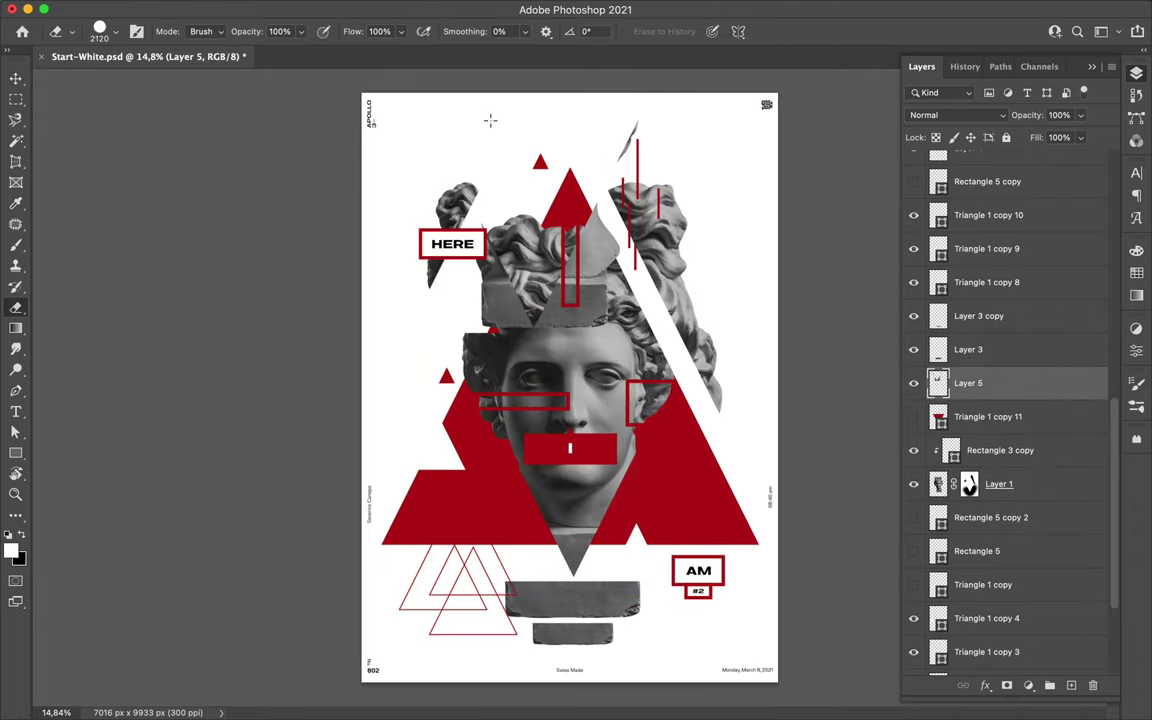
pyautogui.scroll(5, 440, 148)
pyautogui.moveTo(16, 119); pyautogui.dragTo(85, 128)
pyautogui.scroll(3, 452, 607)
pyautogui.scroll(-3, 452, 607)
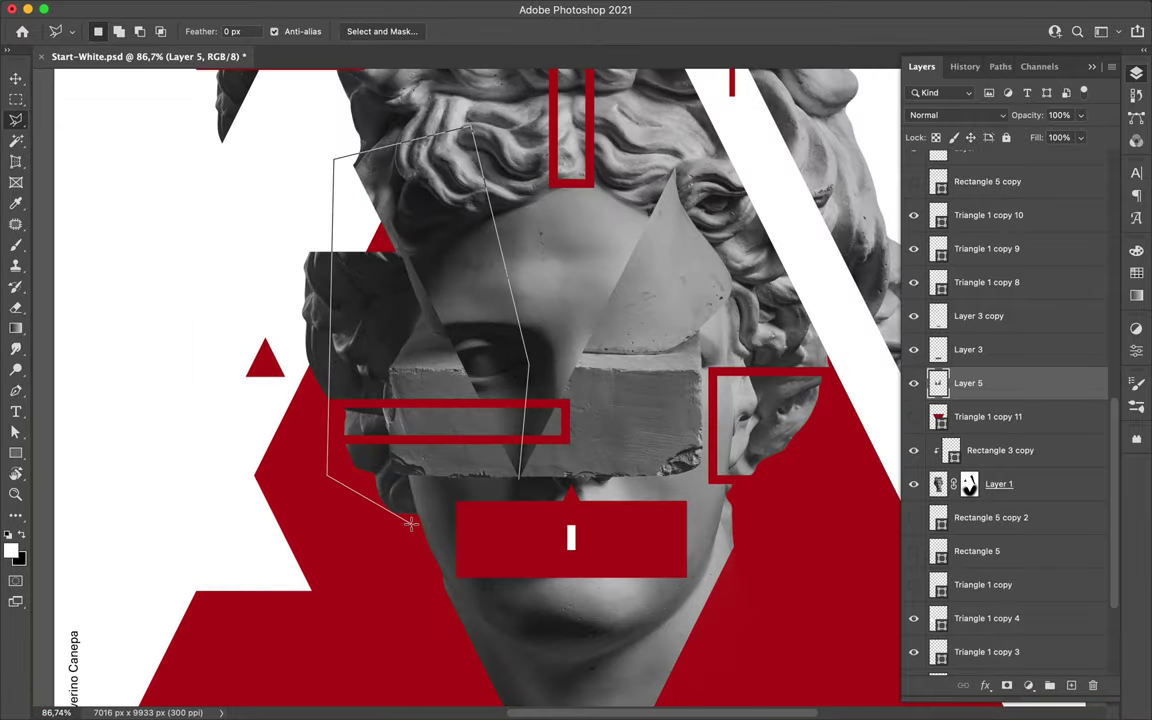
pyautogui.scroll(-3, 321, 476)
pyautogui.hotkey('ctrl', 'j')
pyautogui.press('v')
pyautogui.moveTo(450, 560); pyautogui.dragTo(420, 590)
# Place a stone fragment right of the chin and move its layer lower in the stack.
pyautogui.moveTo(445, 491)
pyautogui.mouseDown()
pyautogui.moveTo(641, 537)
pyautogui.moveTo(680, 490)
pyautogui.mouseUp()
pyautogui.scroll(-2, 569, 387)
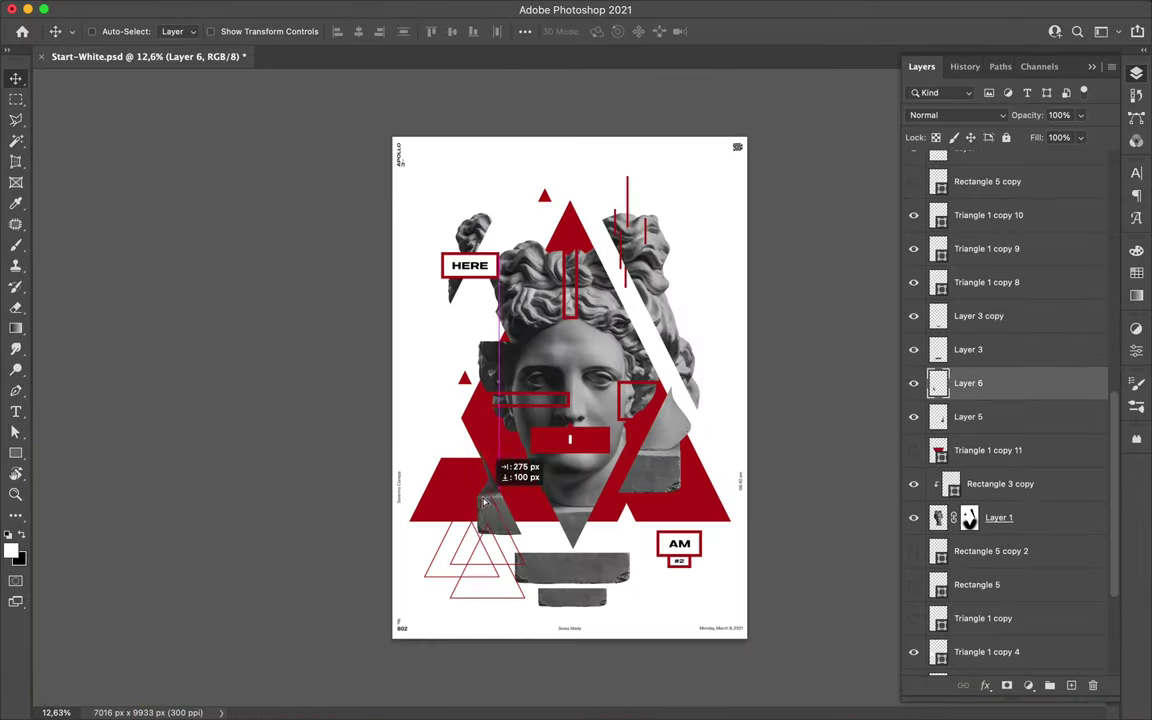
pyautogui.scroll(3, 552, 582)
pyautogui.moveTo(776, 325); pyautogui.dragTo(746, 395)
pyautogui.moveTo(968, 416); pyautogui.dragTo(996, 641)
pyautogui.click(805, 12)
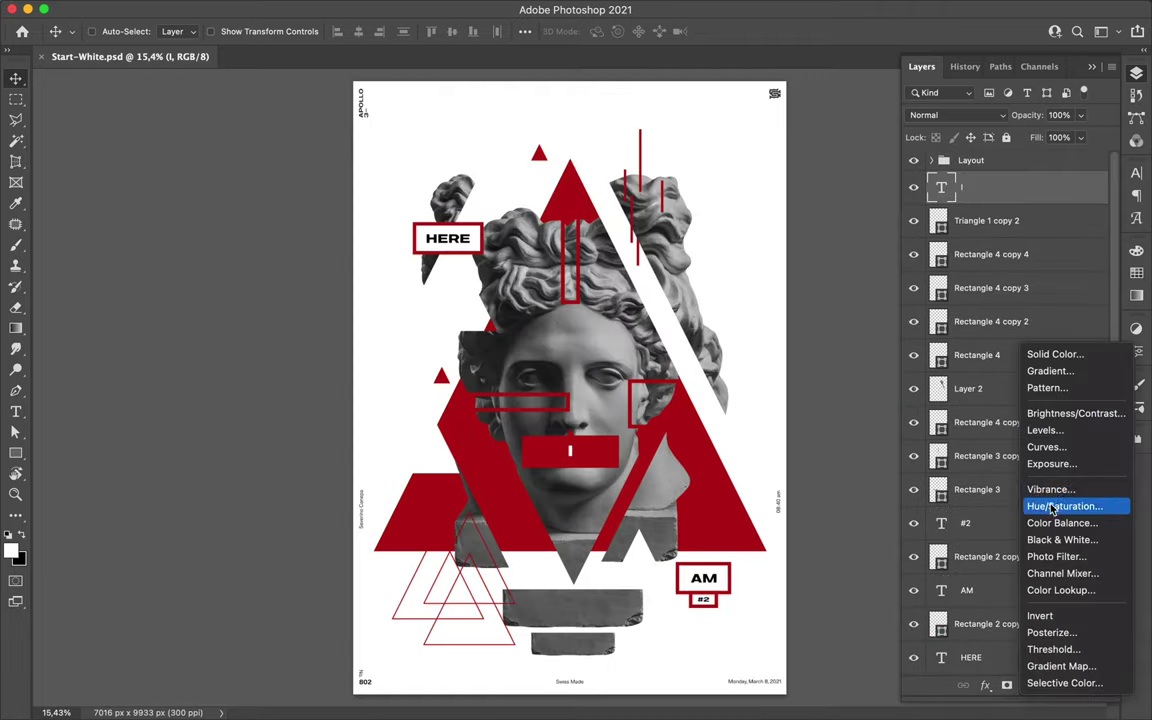
# Add a Hue/Saturation adjustment shifting the poster's reds toward orange.
pyautogui.click(982, 506)
pyautogui.moveTo(988, 466)
pyautogui.mouseDown()
pyautogui.moveTo(1012, 470)
pyautogui.moveTo(1030, 437)
pyautogui.mouseUp()
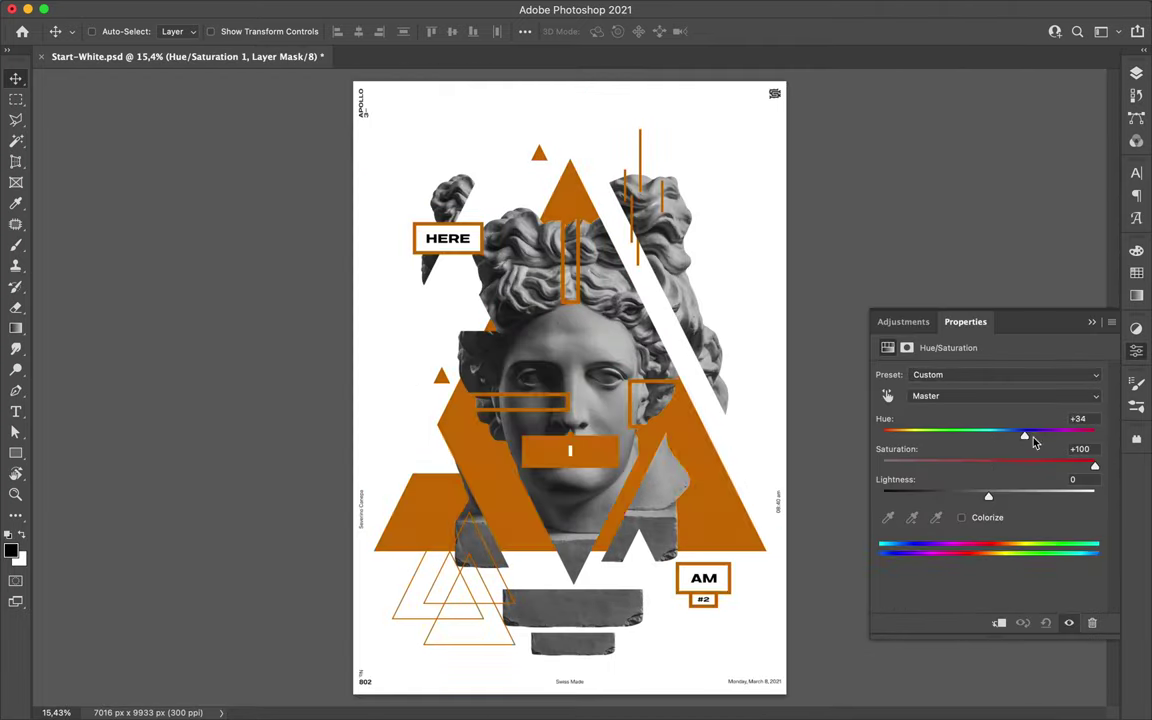
pyautogui.press('F7')
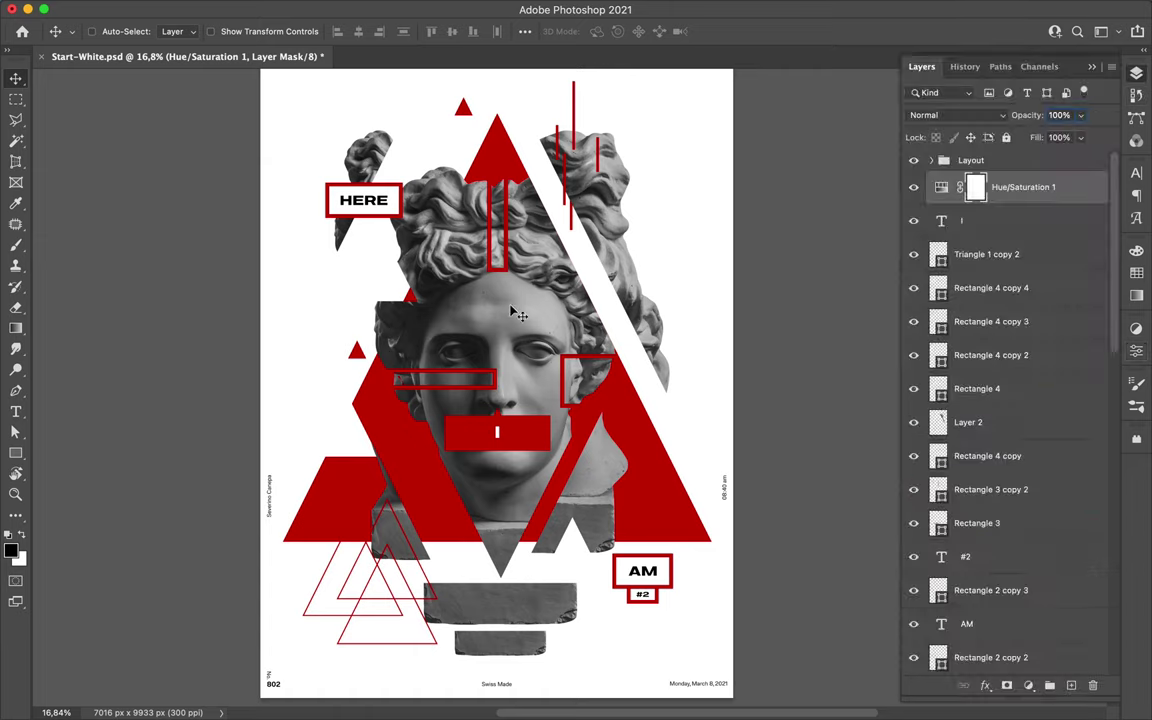
pyautogui.scroll(-2, 514, 311)
# Nudge the stone fragment and rotate the small red triangle onto the big triangle's edge.
pyautogui.keyDown('ctrl'); pyautogui.click(590, 470); pyautogui.keyUp('ctrl')
pyautogui.hotkey('ctrl', 't')
pyautogui.moveTo(605, 452); pyautogui.dragTo(591, 452)
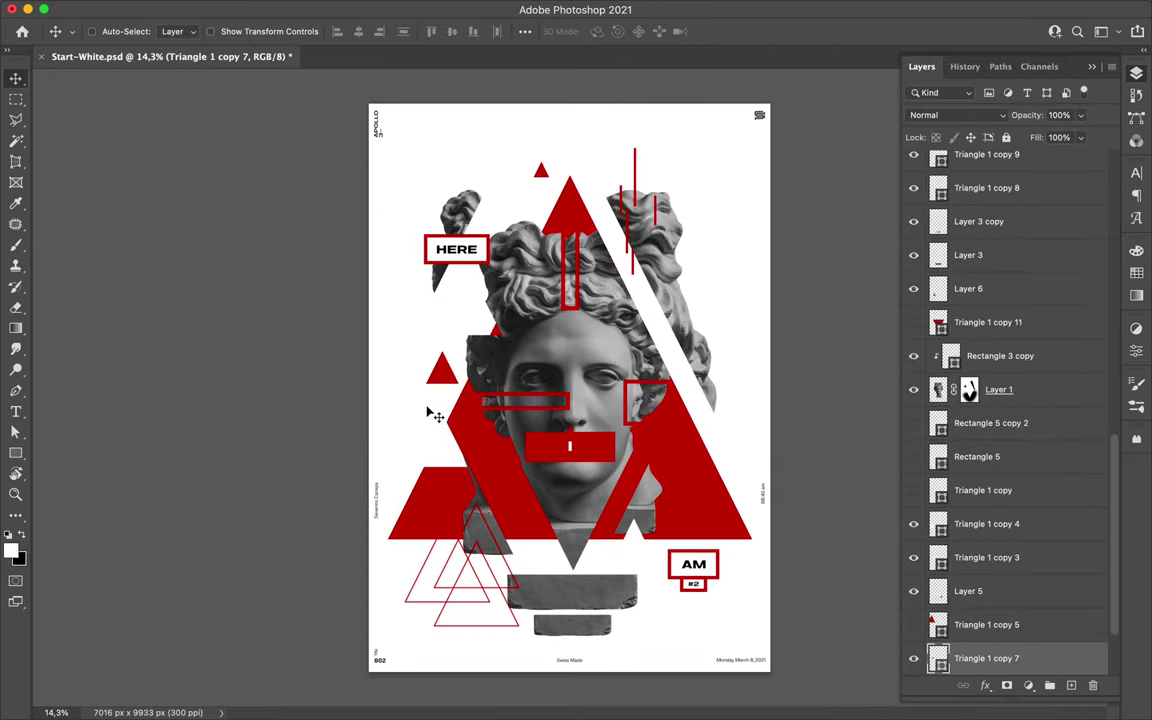
pyautogui.hotkey('ctrl', 't')
pyautogui.moveTo(430, 413); pyautogui.dragTo(374, 390)
pyautogui.press('Return')
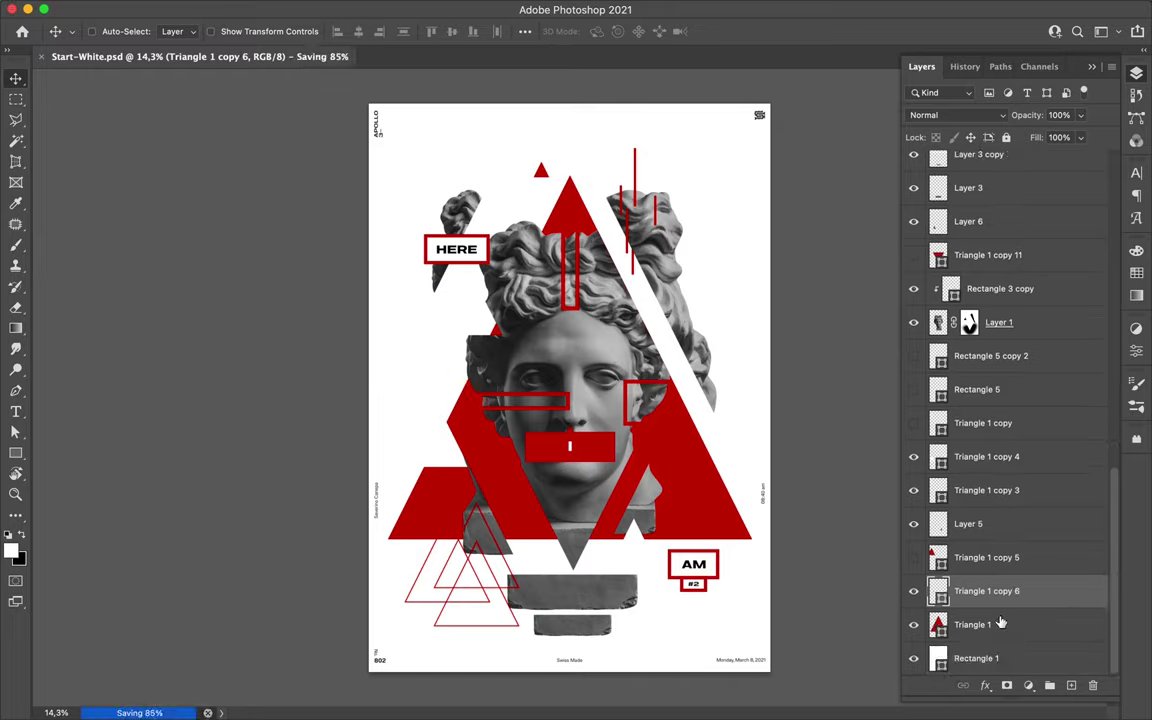